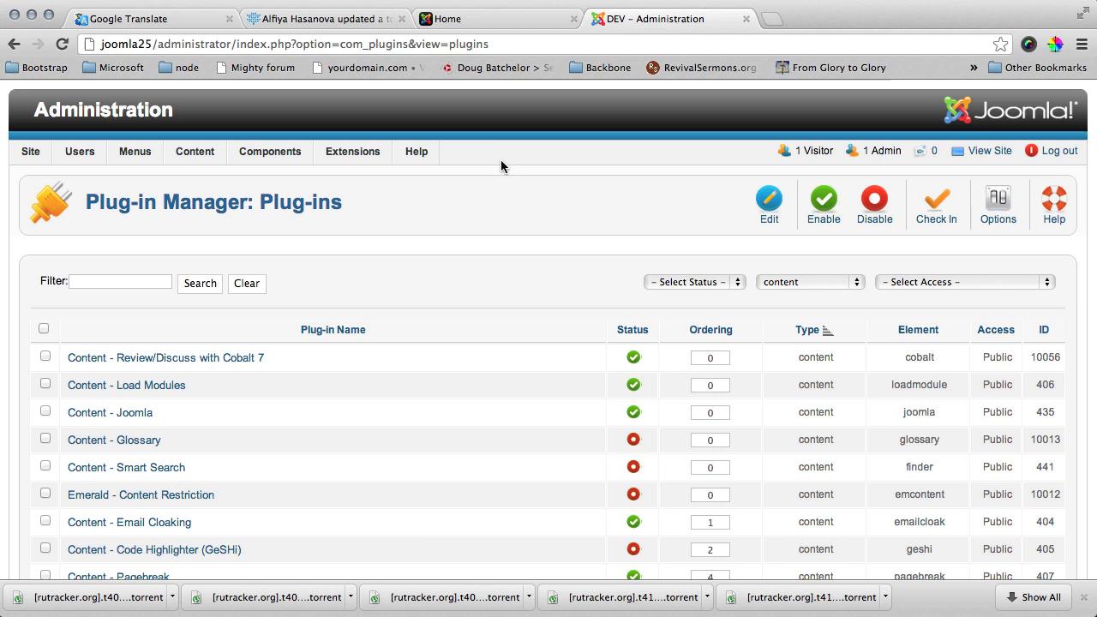
# Open the Forum section of the public site and look through its category groups.
pyautogui.click(499, 19)
pyautogui.scroll(5, 686, 216)
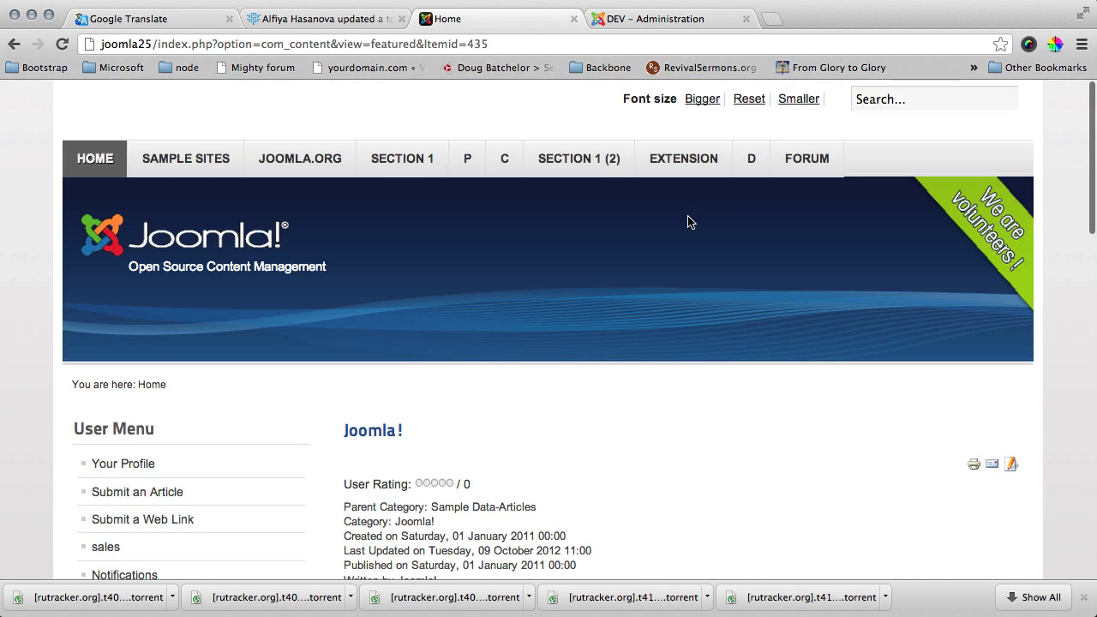
pyautogui.click(797, 178)
pyautogui.scroll(-5, 709, 400)
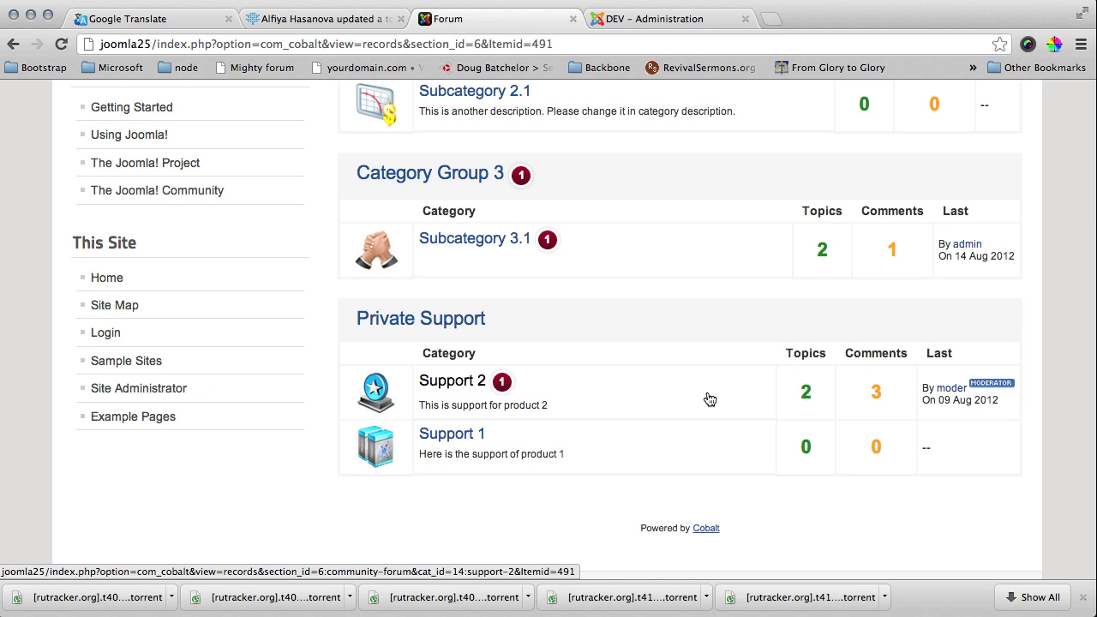
pyautogui.scroll(6, 600, 290)
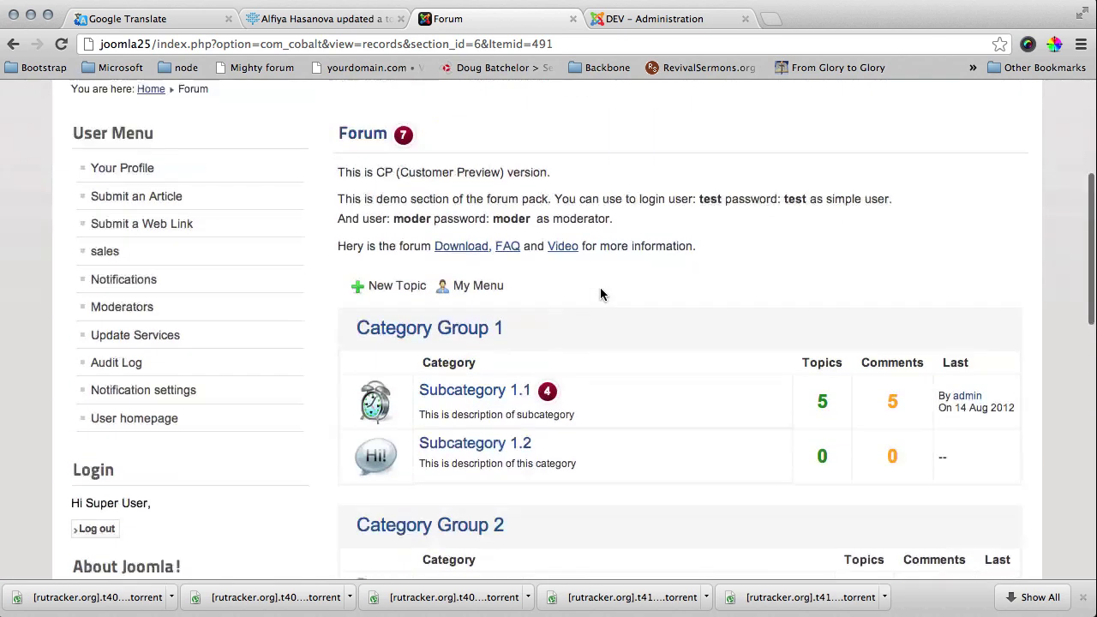
pyautogui.scroll(2, 600, 294)
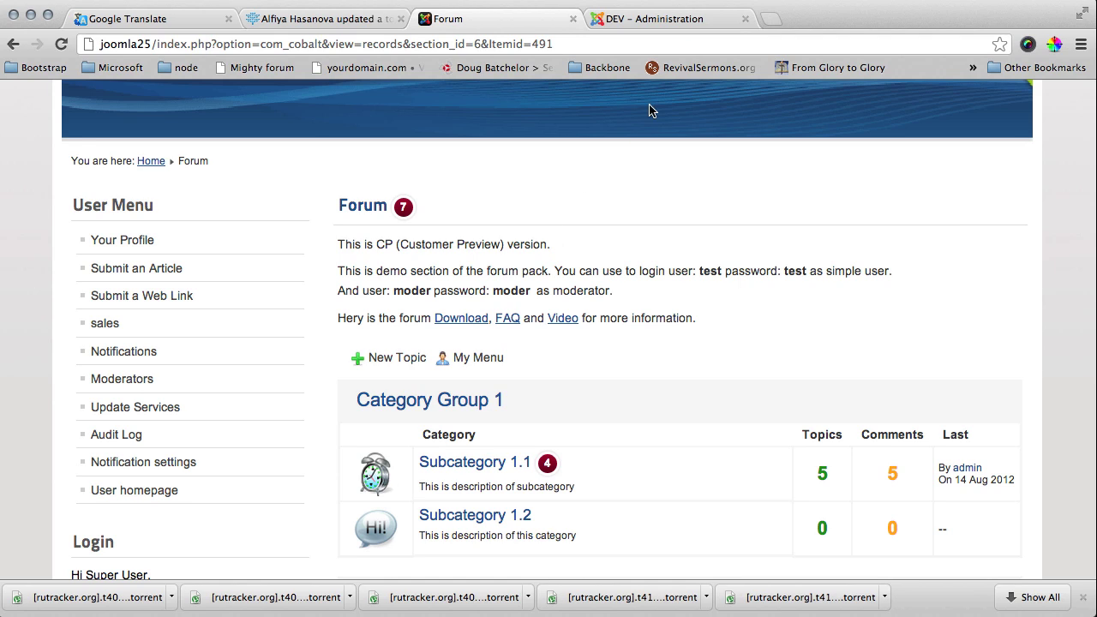
# Return to the Joomla administration and open the Content - Review/Discuss with Cobalt 7 plug-in's settings.
pyautogui.click(652, 18)
pyautogui.scroll(-1, 421, 387)
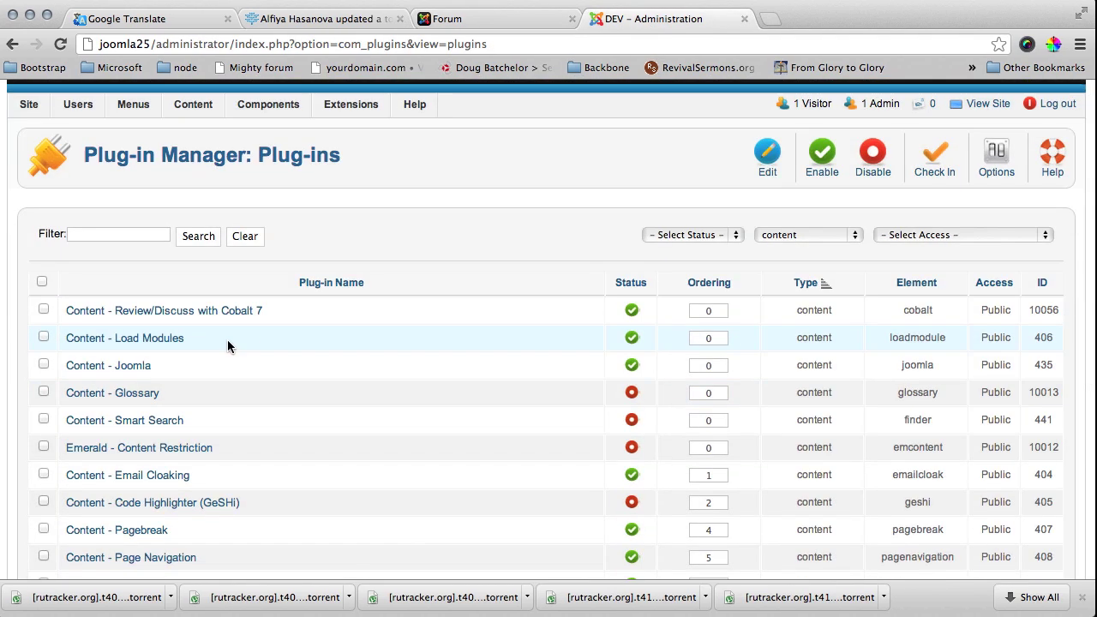
pyautogui.click(206, 313)
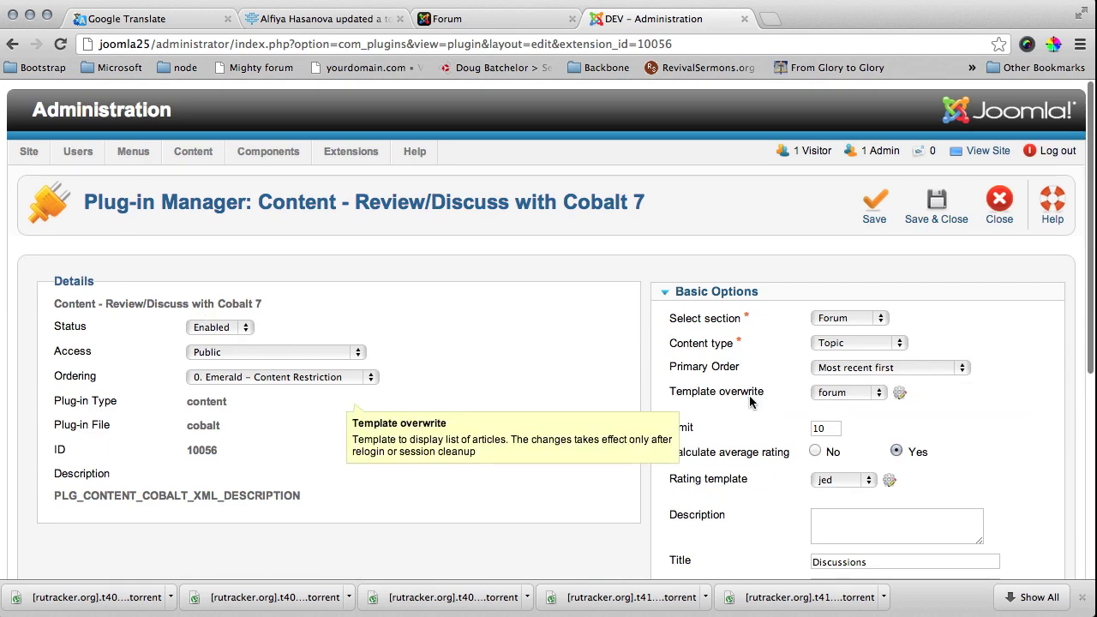
pyautogui.scroll(-3, 745, 402)
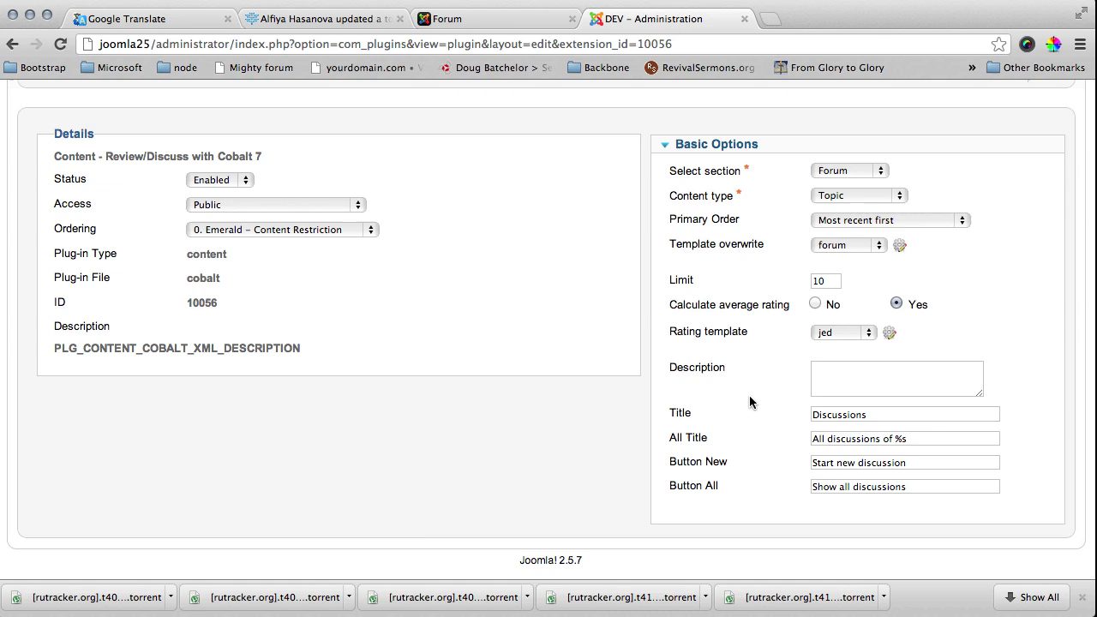
# Choose the Forum section, the Topic content type and the Most recent first primary order in the plug-in's basic options.
pyautogui.click(838, 173)
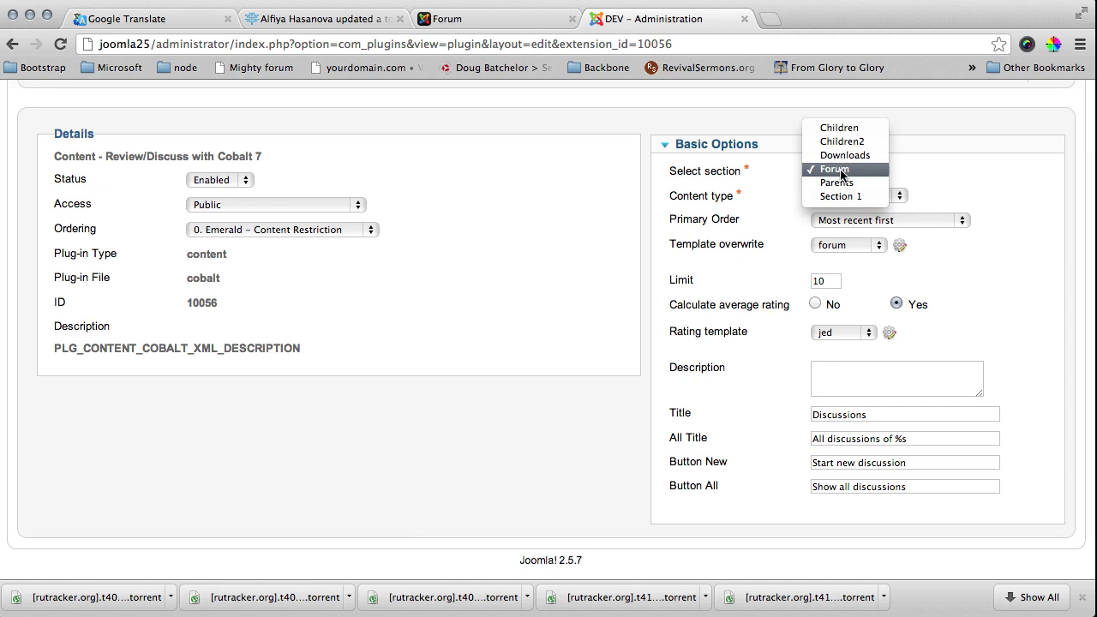
pyautogui.click(841, 175)
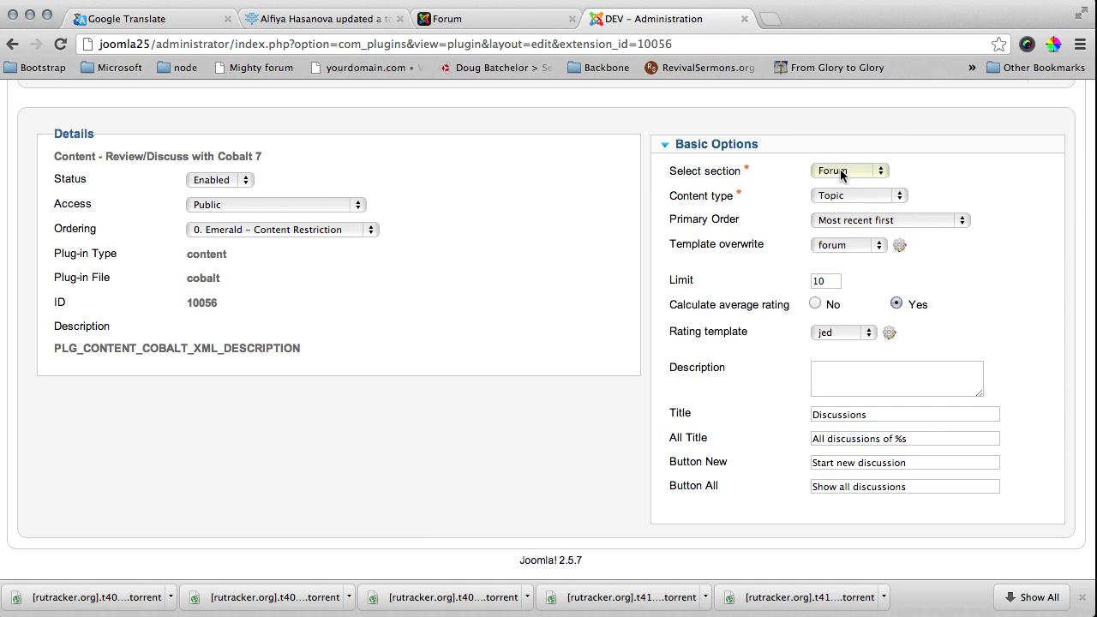
pyautogui.click(841, 198)
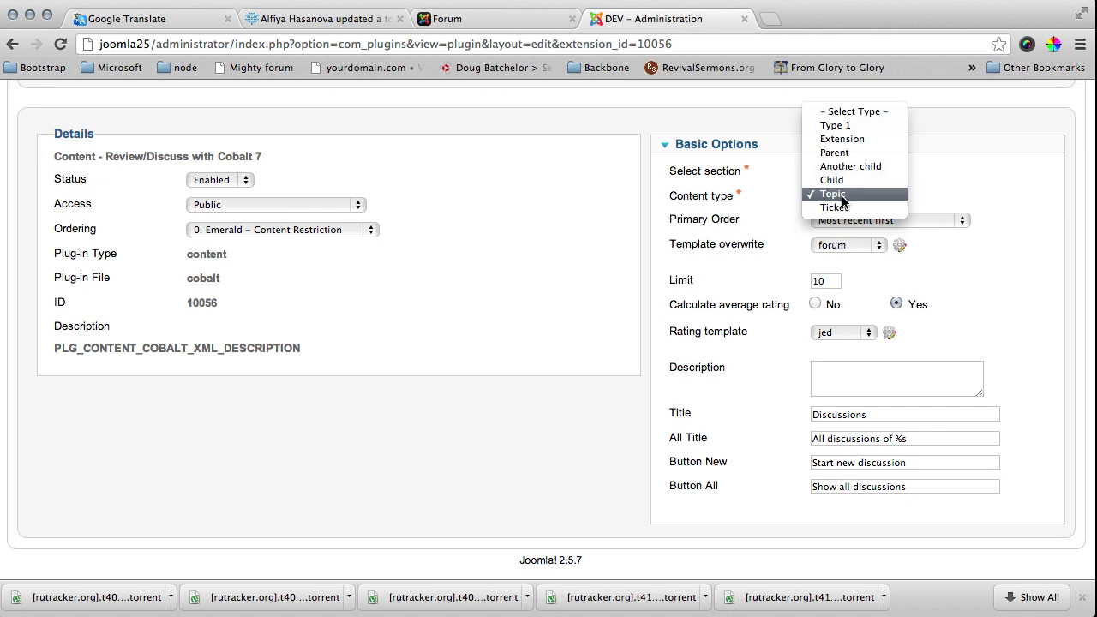
pyautogui.click(842, 200)
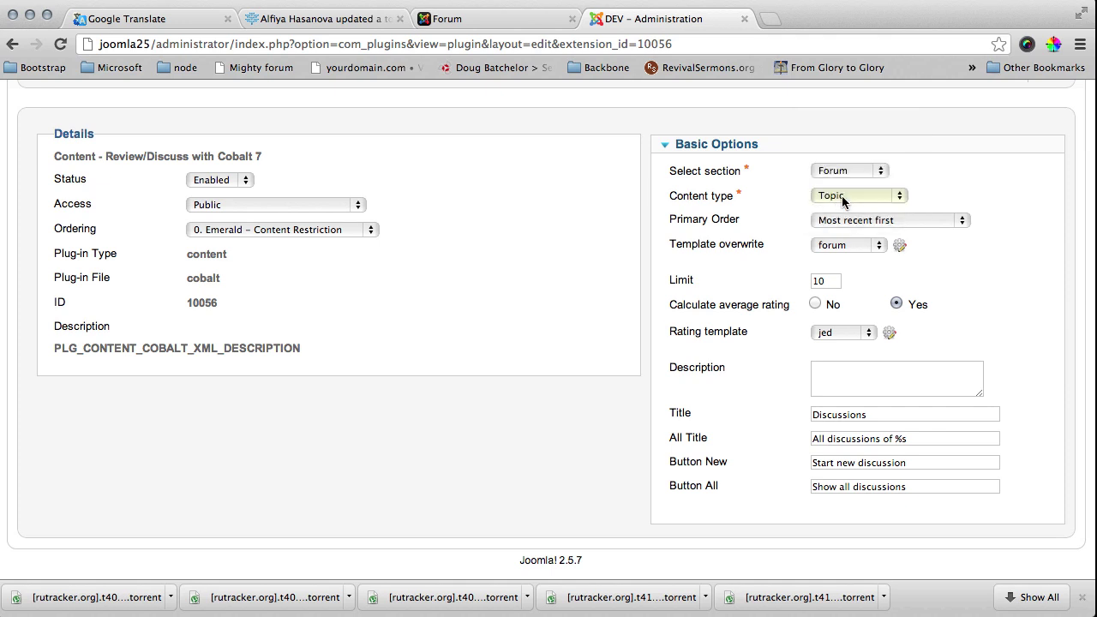
pyautogui.click(822, 222)
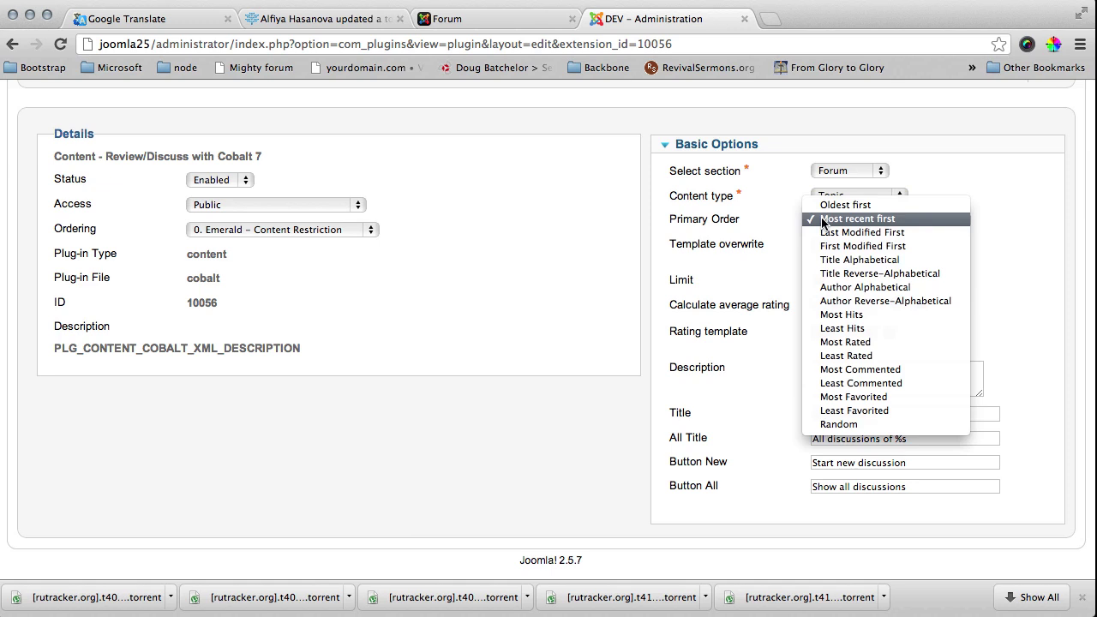
pyautogui.click(822, 222)
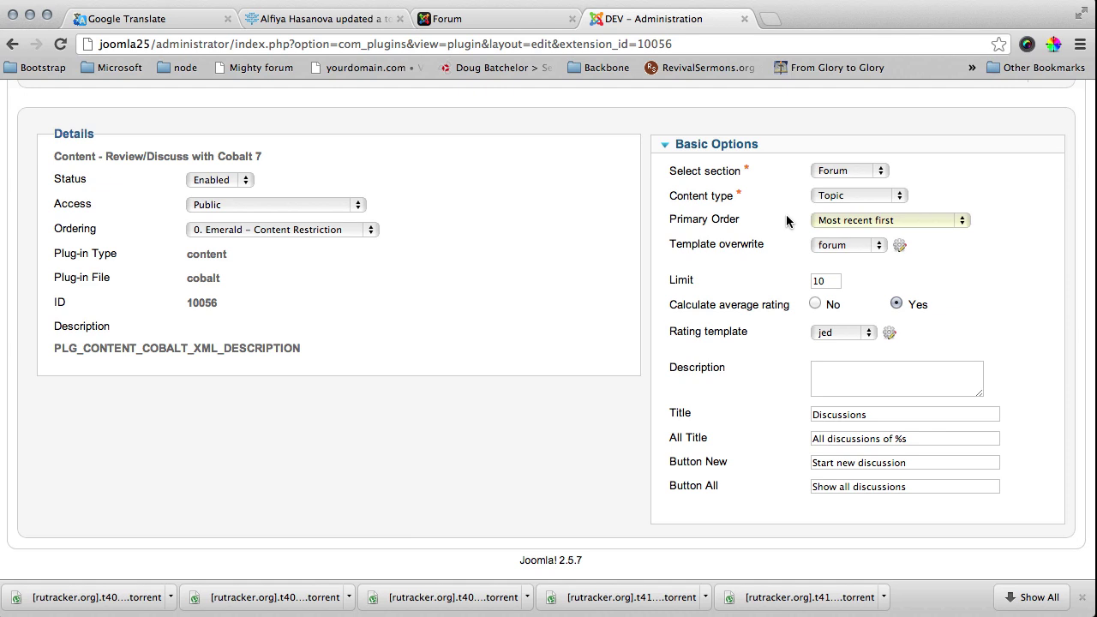
# Choose forum as the template overwrite and jed as the rating template.
pyautogui.click(841, 245)
pyautogui.click(840, 246)
pyautogui.click(830, 281)
pyautogui.click(835, 334)
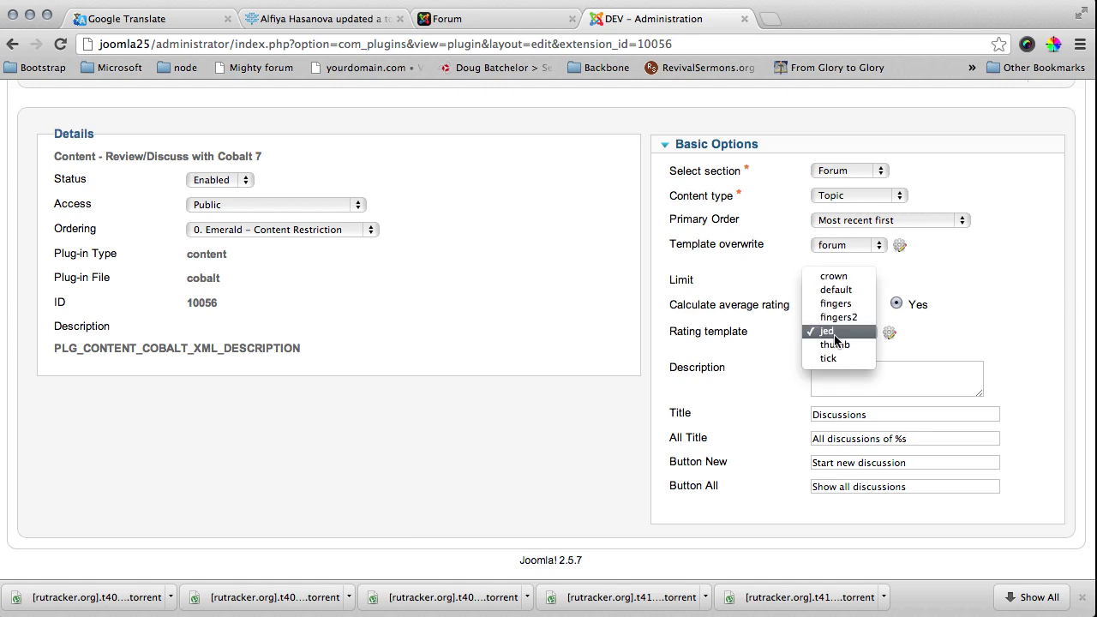
pyautogui.click(834, 334)
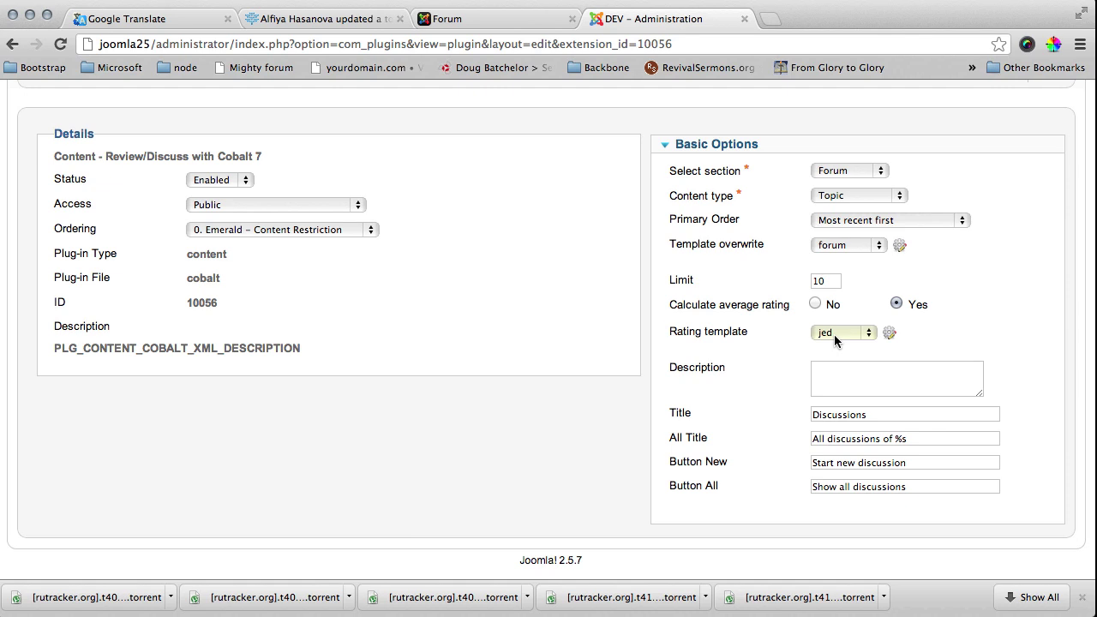
# Save the Review/Discuss with Cobalt 7 plug-in settings and keep them open.
pyautogui.click(837, 368)
pyautogui.scroll(3, 876, 430)
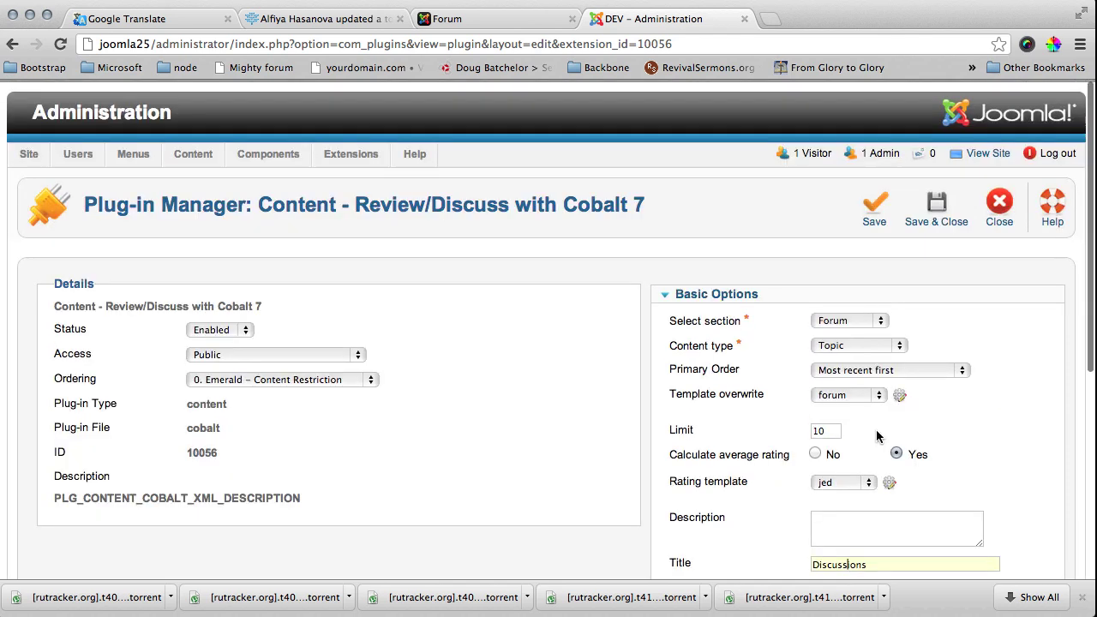
pyautogui.click(876, 206)
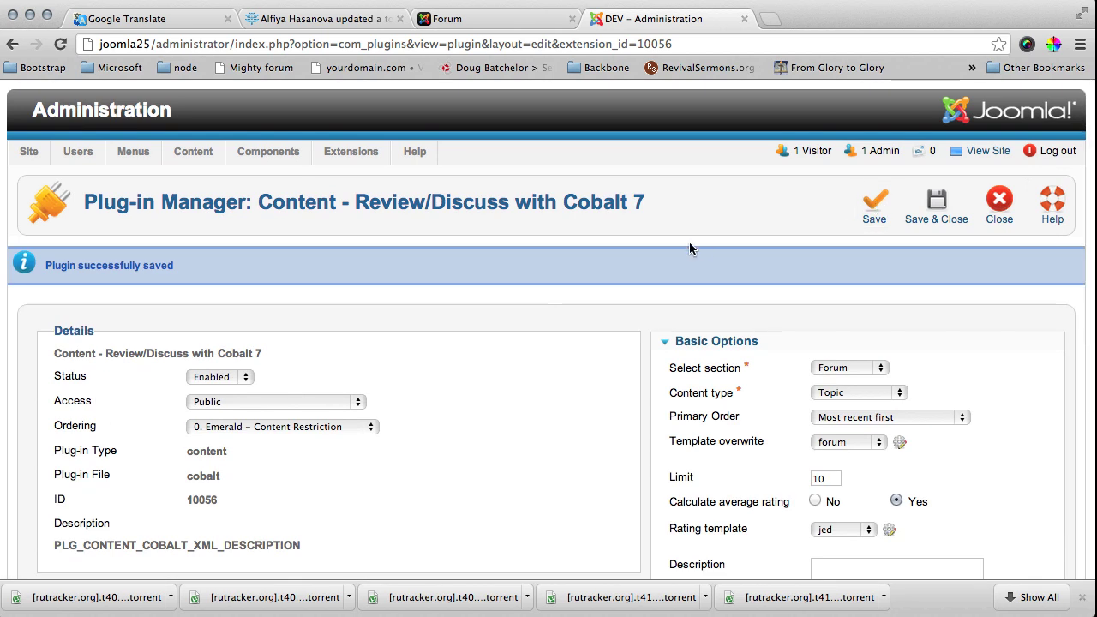
# Switch to the public site and open the full Joomla! article from the home page.
pyautogui.click(506, 21)
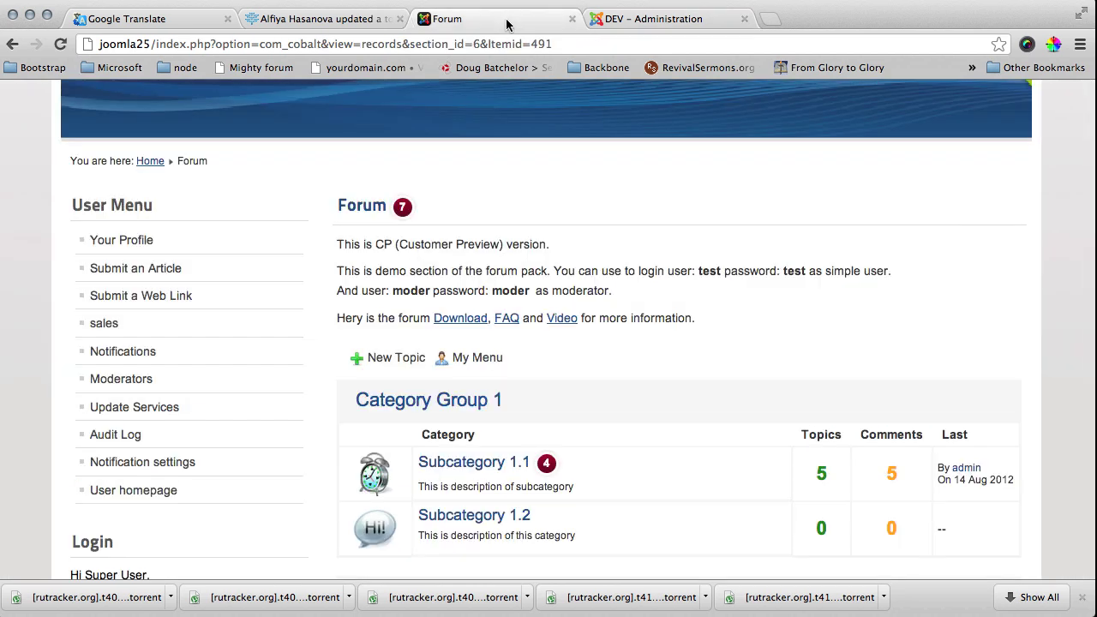
pyautogui.scroll(5, 535, 377)
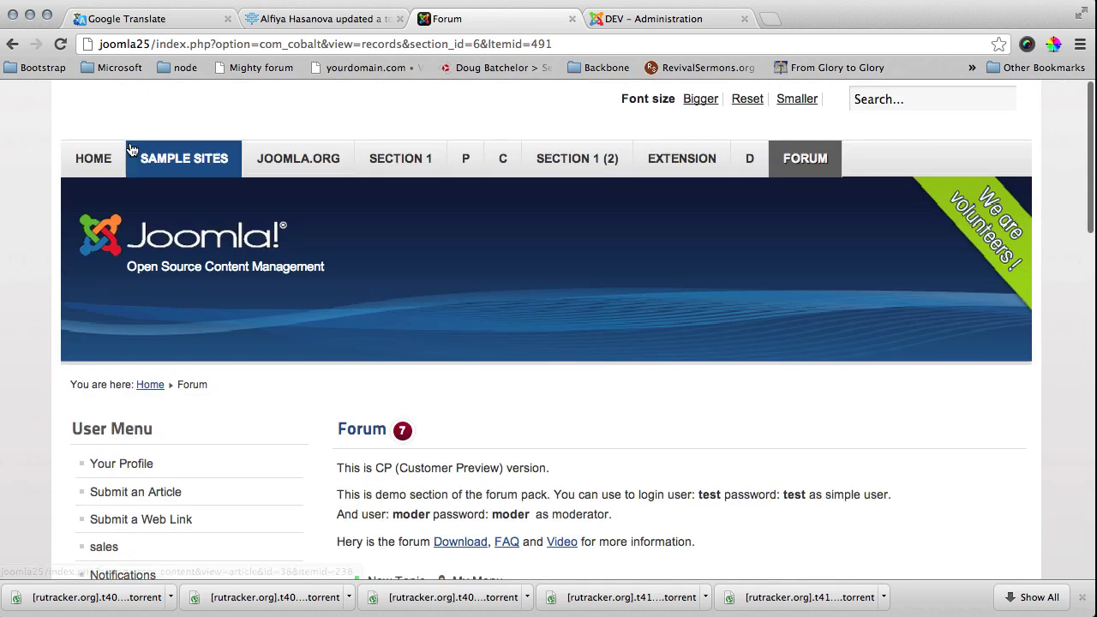
pyautogui.click(98, 158)
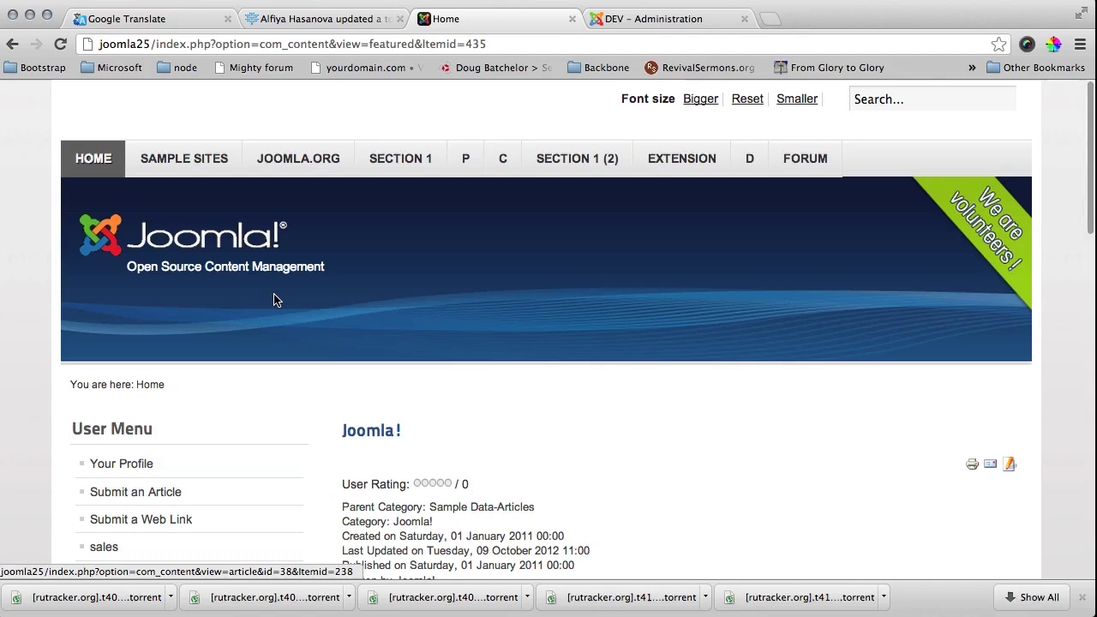
pyautogui.scroll(-3, 273, 299)
pyautogui.click(375, 308)
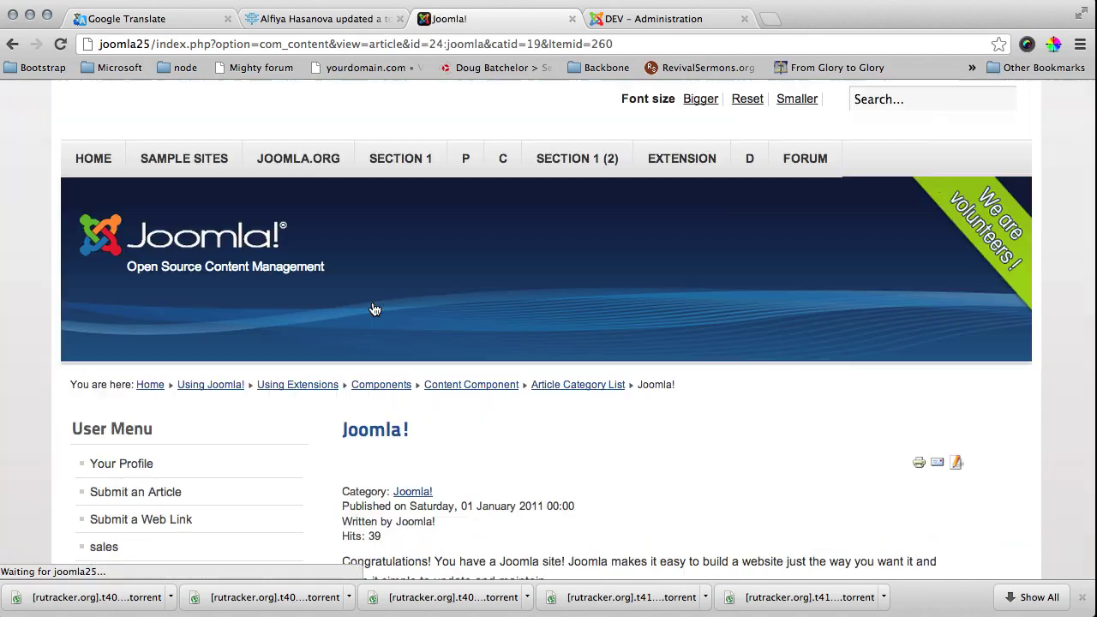
pyautogui.scroll(-3, 950, 486)
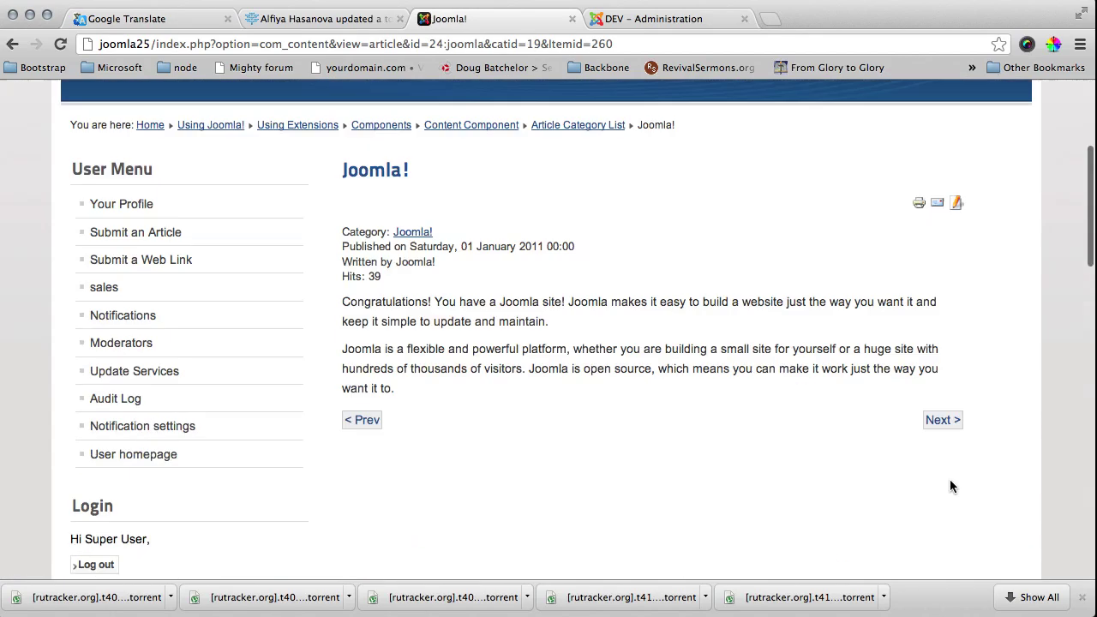
# Add the tag {cobalt-discussion} as a new paragraph at the end of the Joomla! article and save the article.
pyautogui.click(956, 203)
pyautogui.scroll(-5, 821, 346)
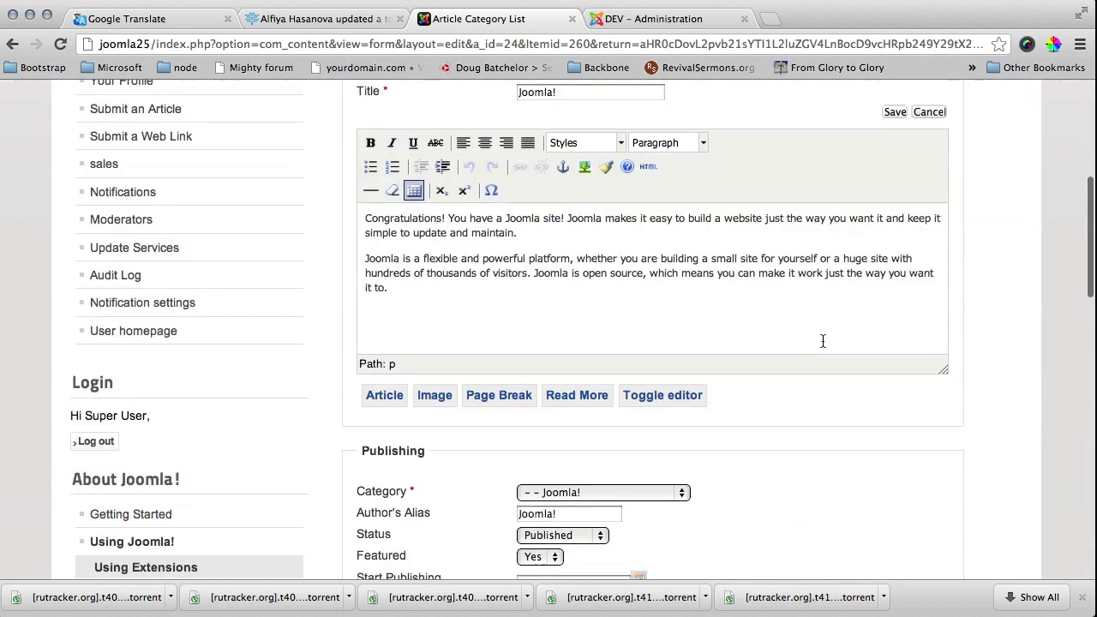
pyautogui.click(500, 306)
pyautogui.press('Return')
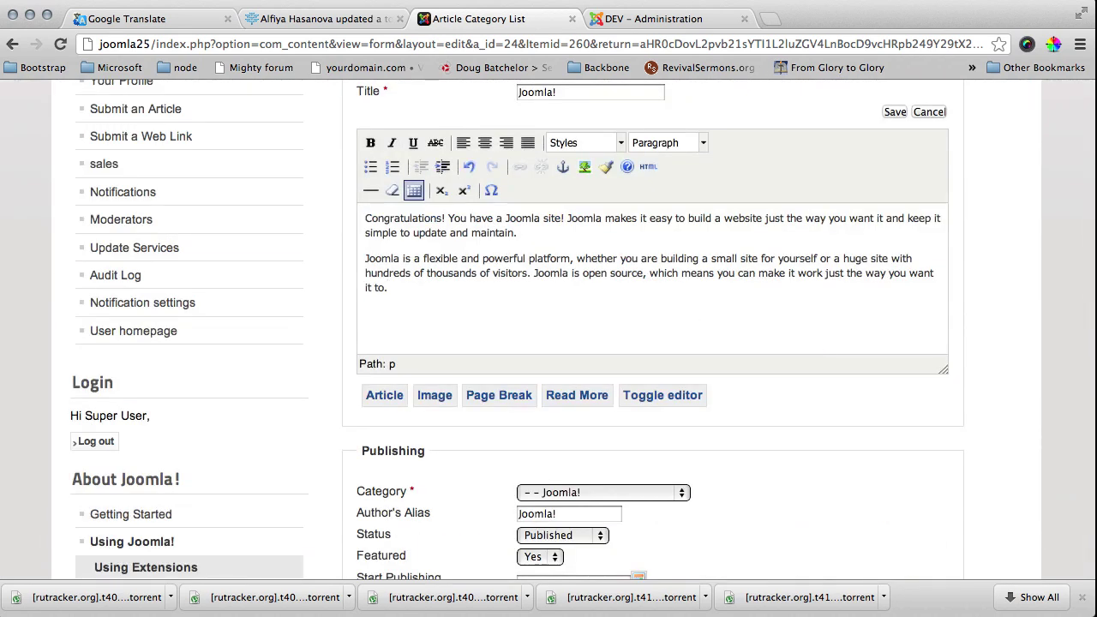
pyautogui.write('{}')
pyautogui.press('Left')
pyautogui.write('cobalt-discussion')
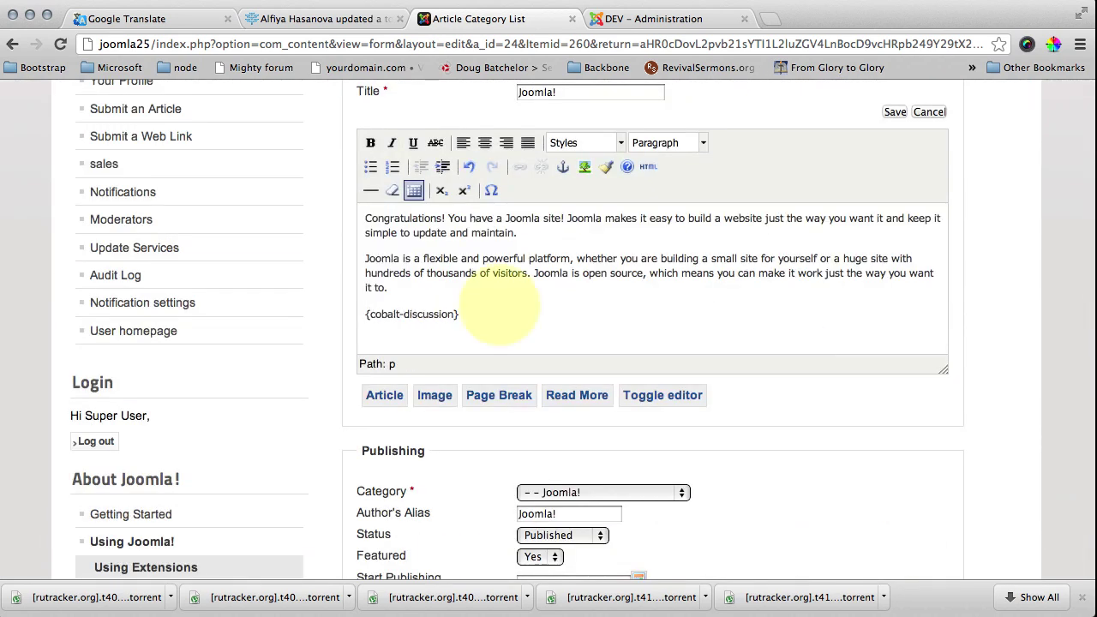
pyautogui.scroll(1, 574, 319)
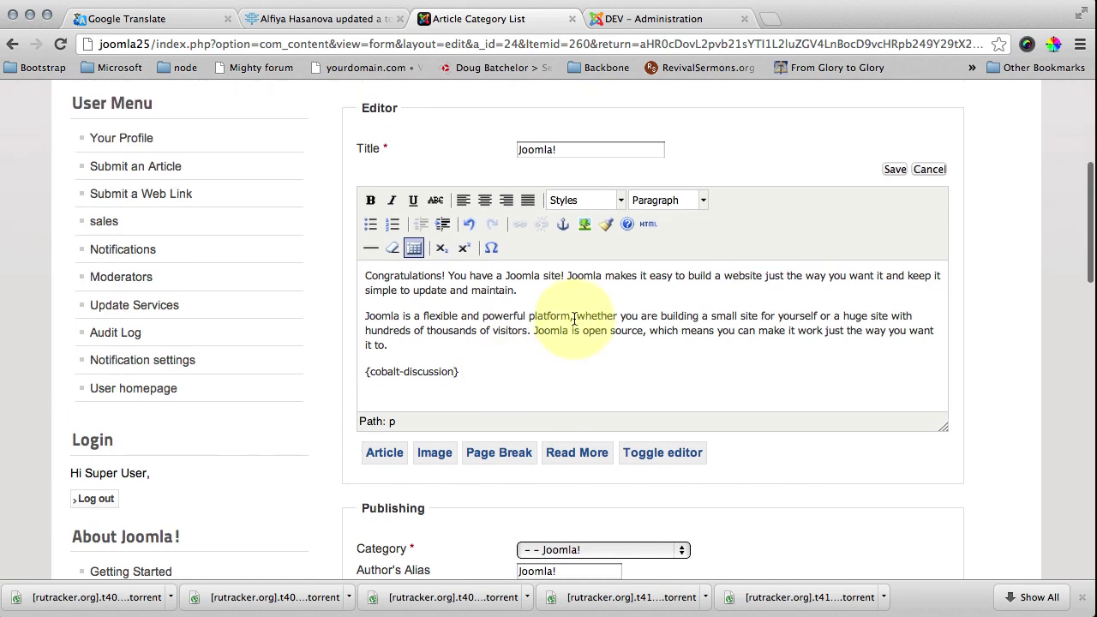
pyautogui.scroll(1, 685, 283)
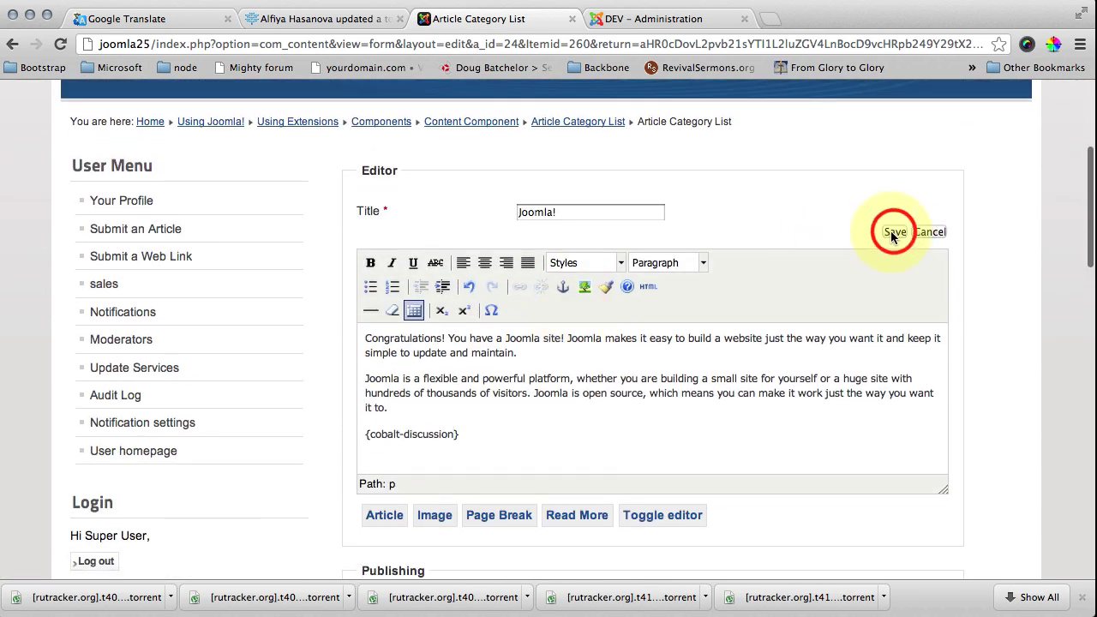
pyautogui.click(894, 231)
# Examine the Discussions block under the article and its full list of discussions, and return to the article.
pyautogui.scroll(-10, 795, 428)
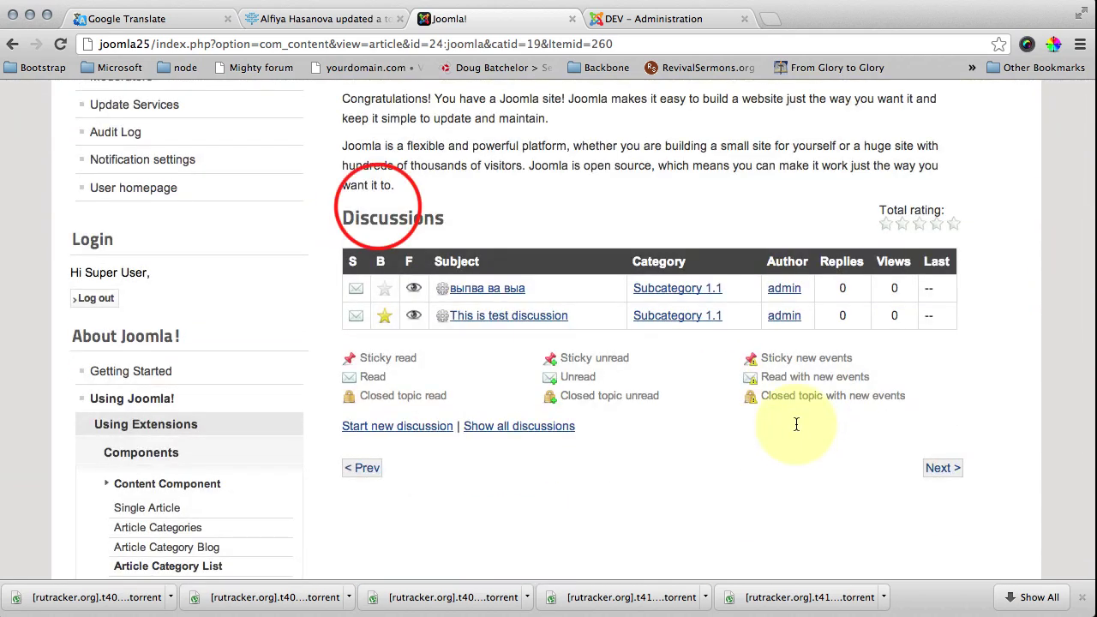
pyautogui.moveTo(342, 218); pyautogui.dragTo(787, 223)
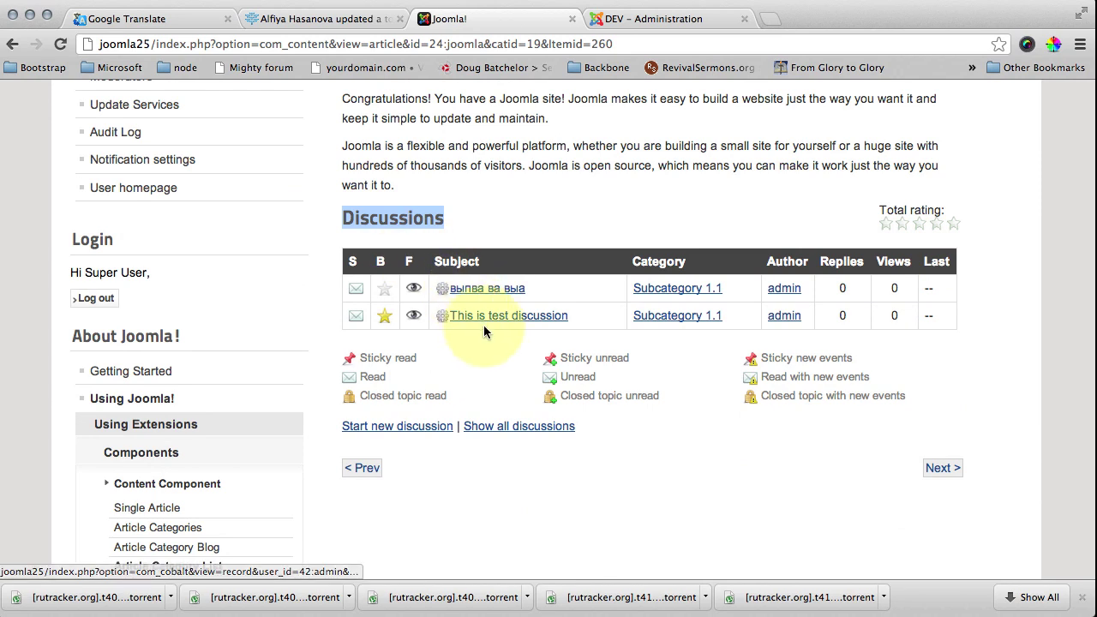
pyautogui.click(526, 427)
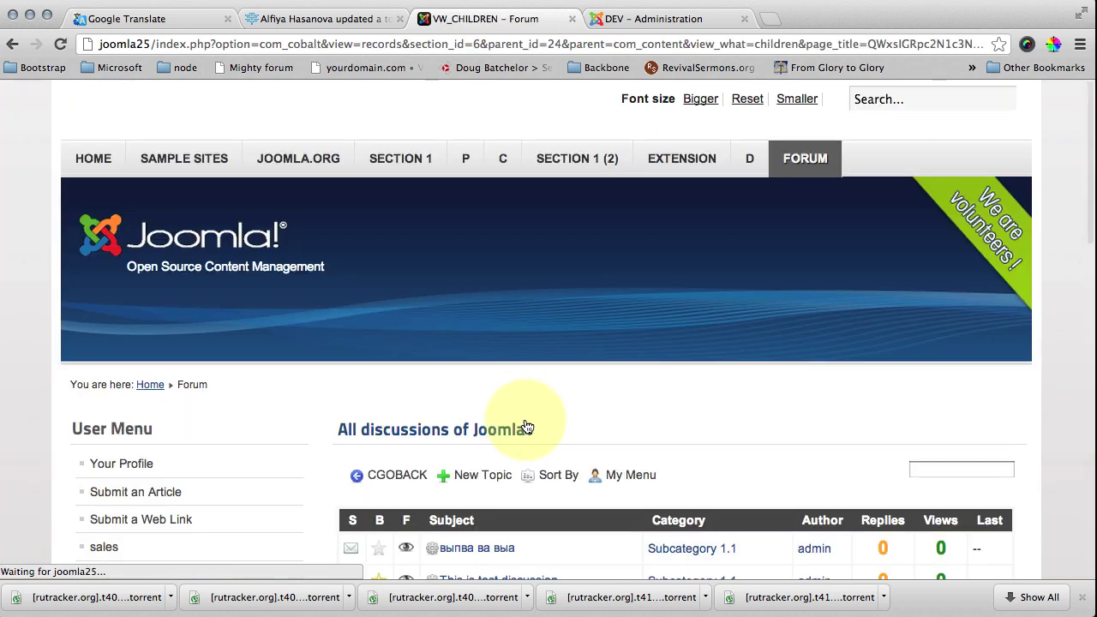
pyautogui.scroll(-1, 694, 384)
pyautogui.scroll(-4, 695, 383)
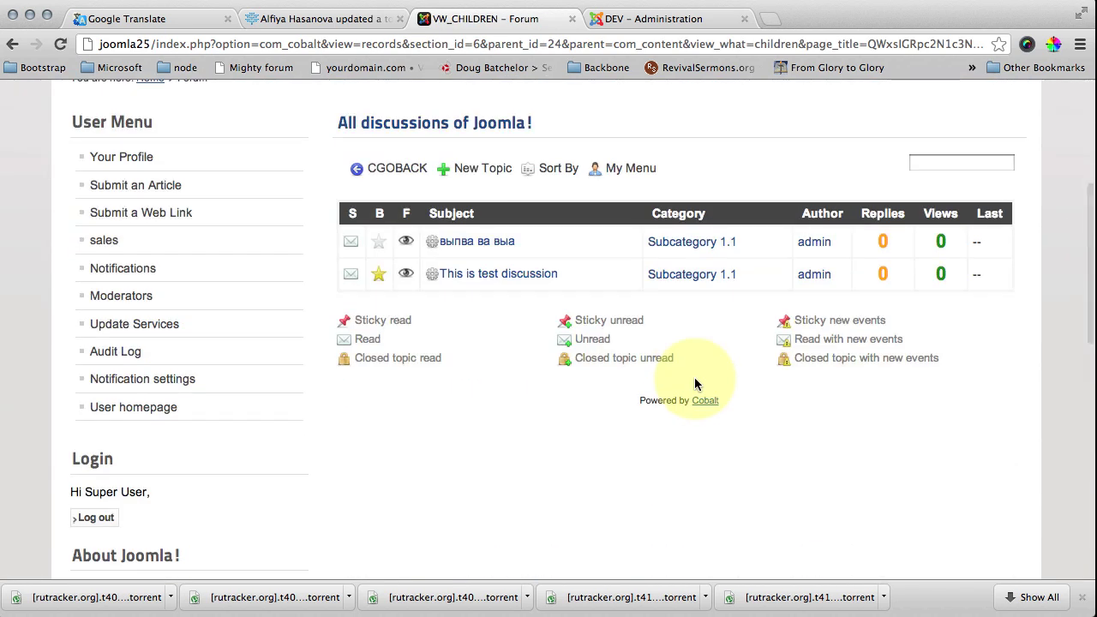
pyautogui.click(374, 169)
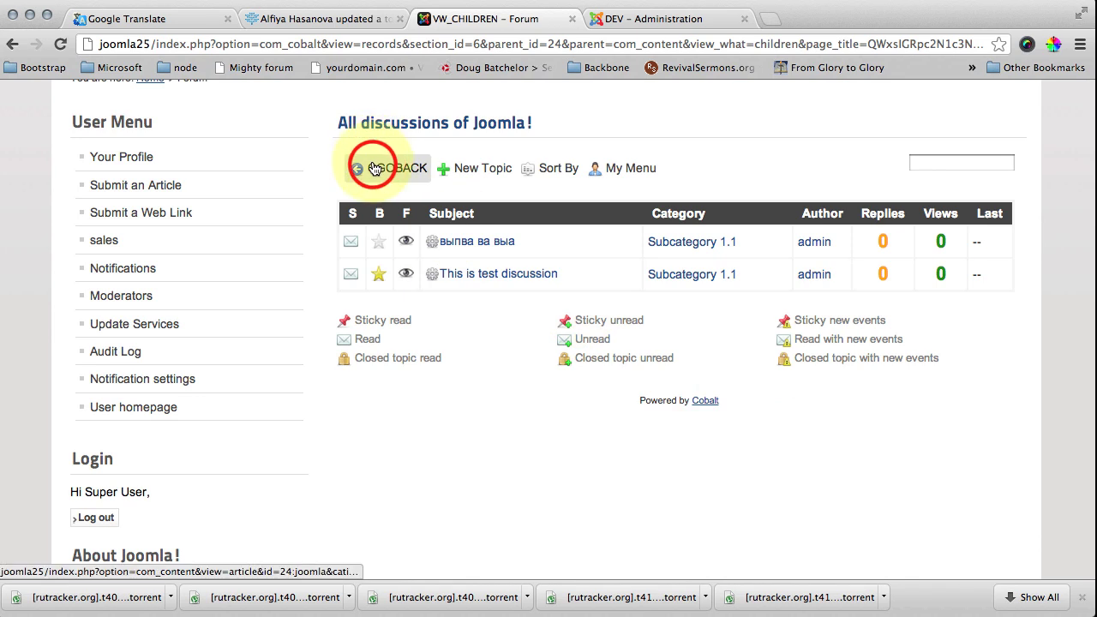
pyautogui.scroll(-5, 549, 360)
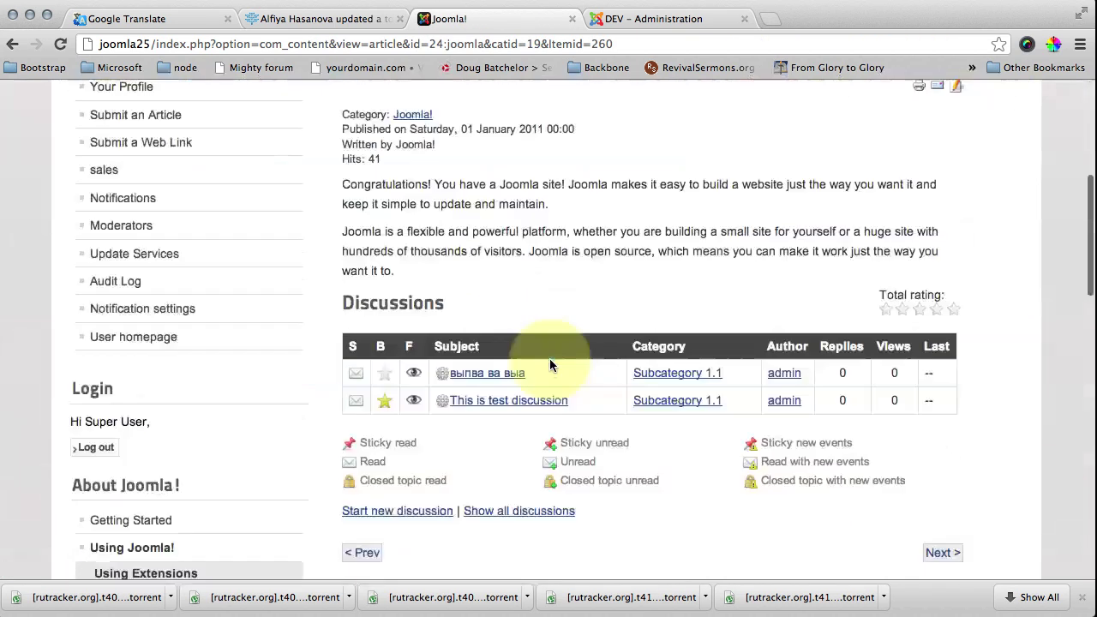
pyautogui.scroll(3, 403, 457)
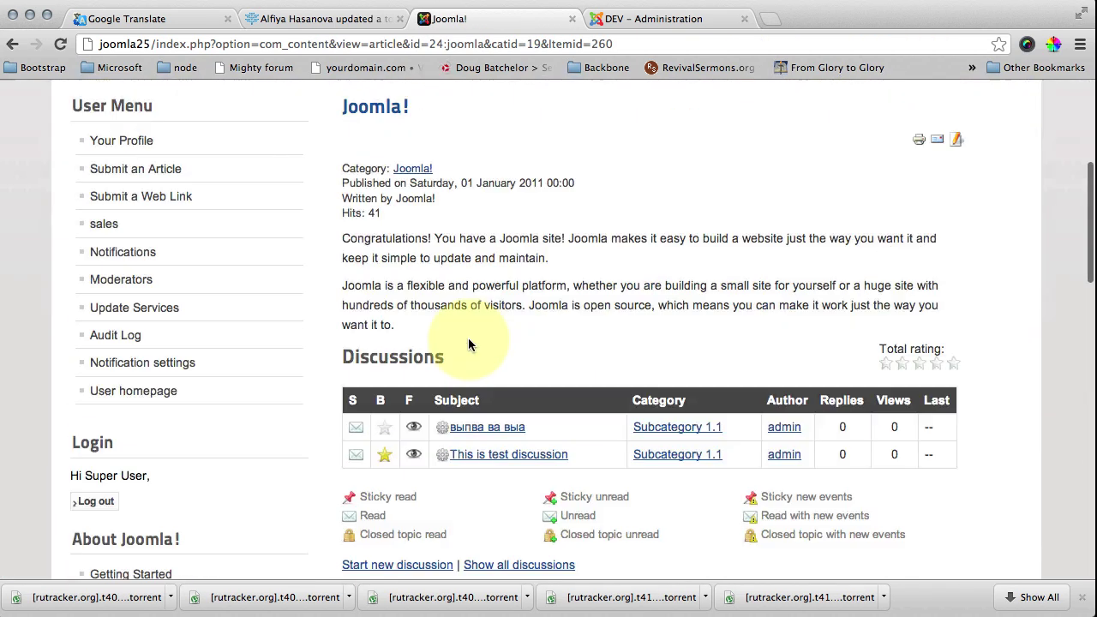
# Return to the home page, open the Beginners article and open it for editing.
pyautogui.scroll(3, 361, 293)
pyautogui.click(95, 147)
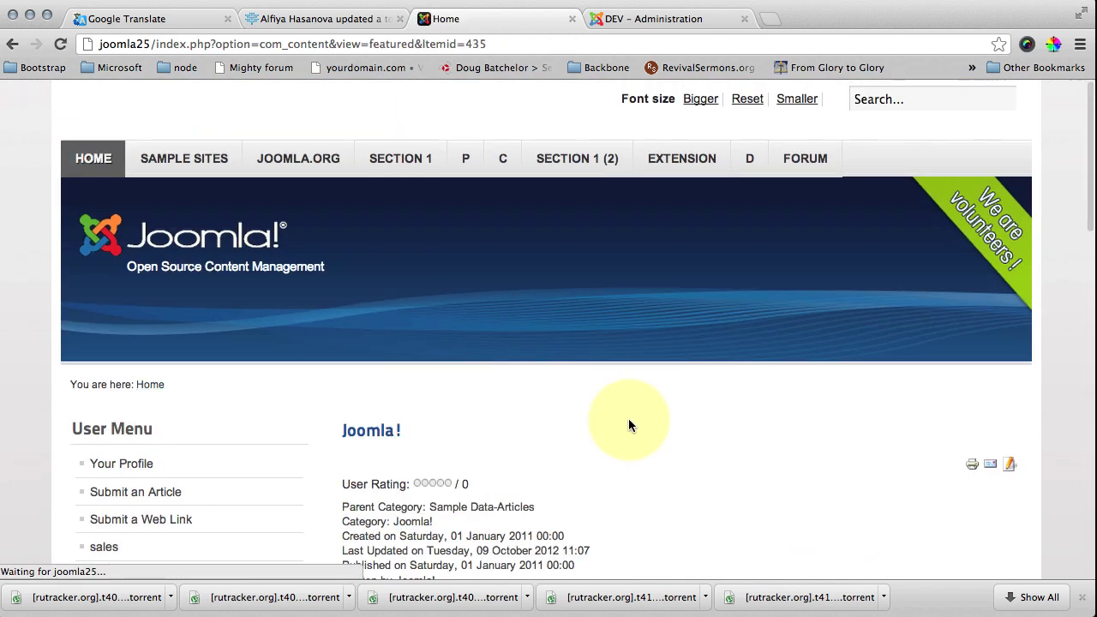
pyautogui.scroll(-5, 651, 428)
pyautogui.click(385, 328)
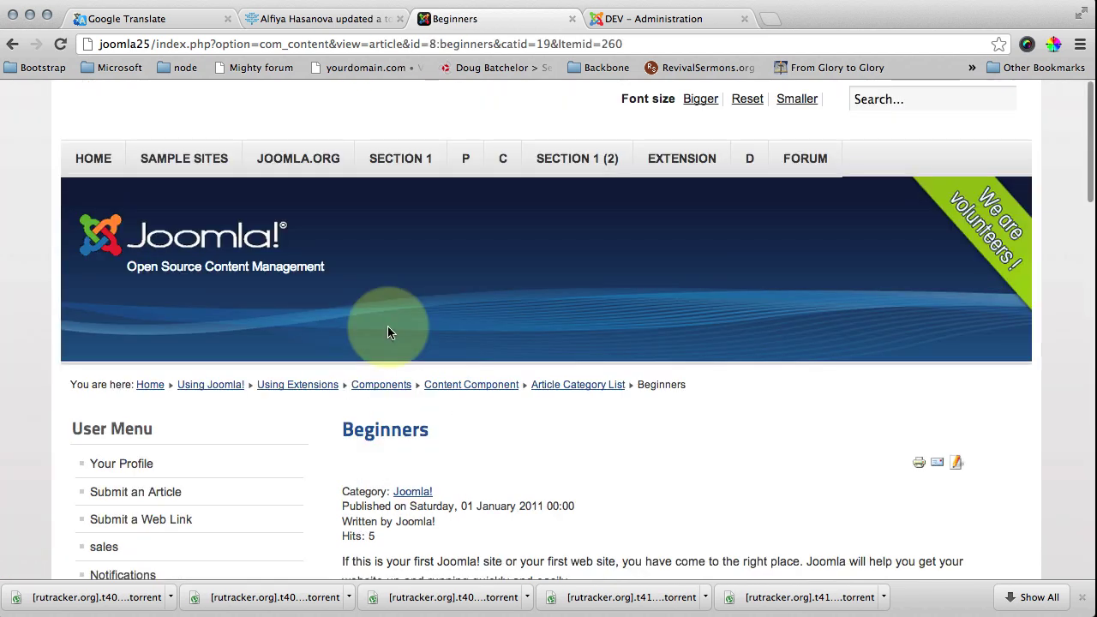
pyautogui.scroll(-2, 387, 332)
pyautogui.click(956, 285)
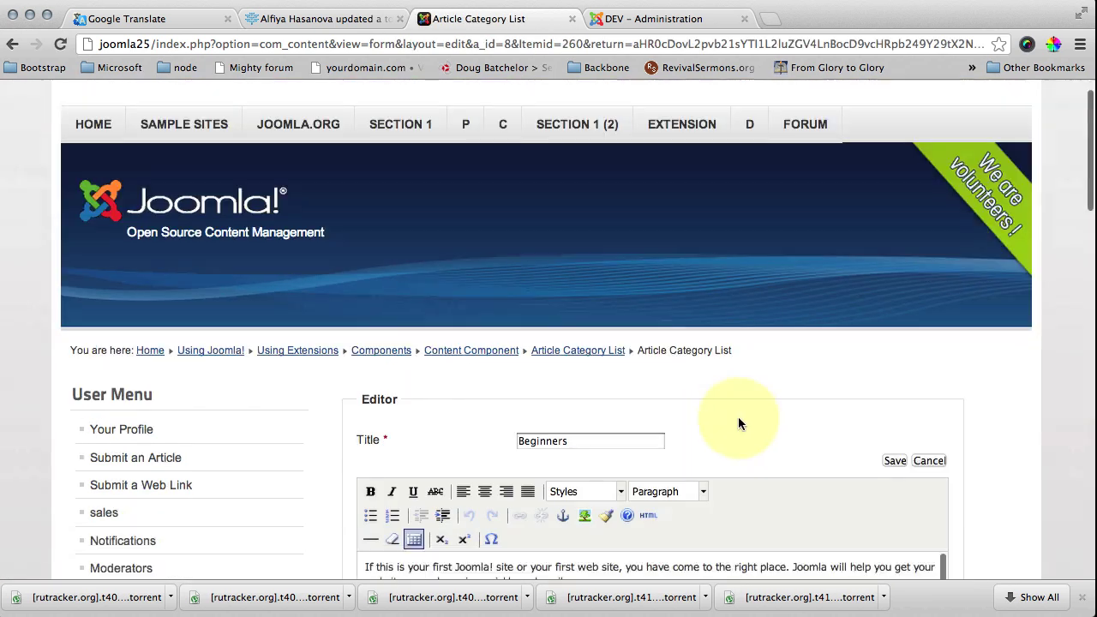
# Add the tag {cobalt-discussion} as a new paragraph before the last paragraph of the Beginners article and save the article.
pyautogui.scroll(-10, 737, 417)
pyautogui.scroll(-2, 738, 418)
pyautogui.click(531, 430)
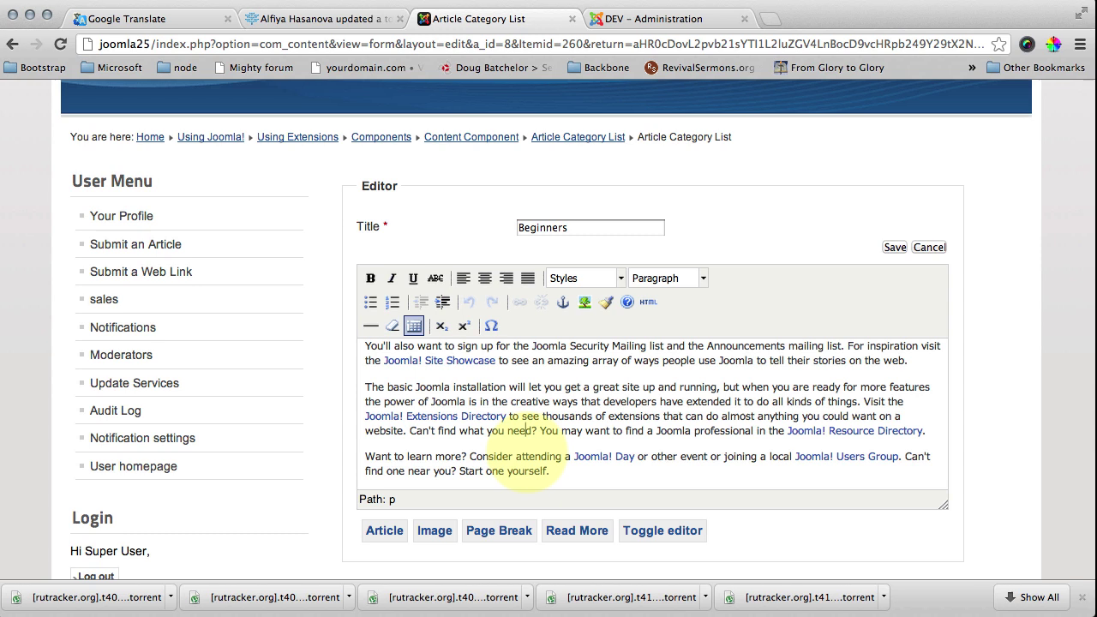
pyautogui.press('Return')
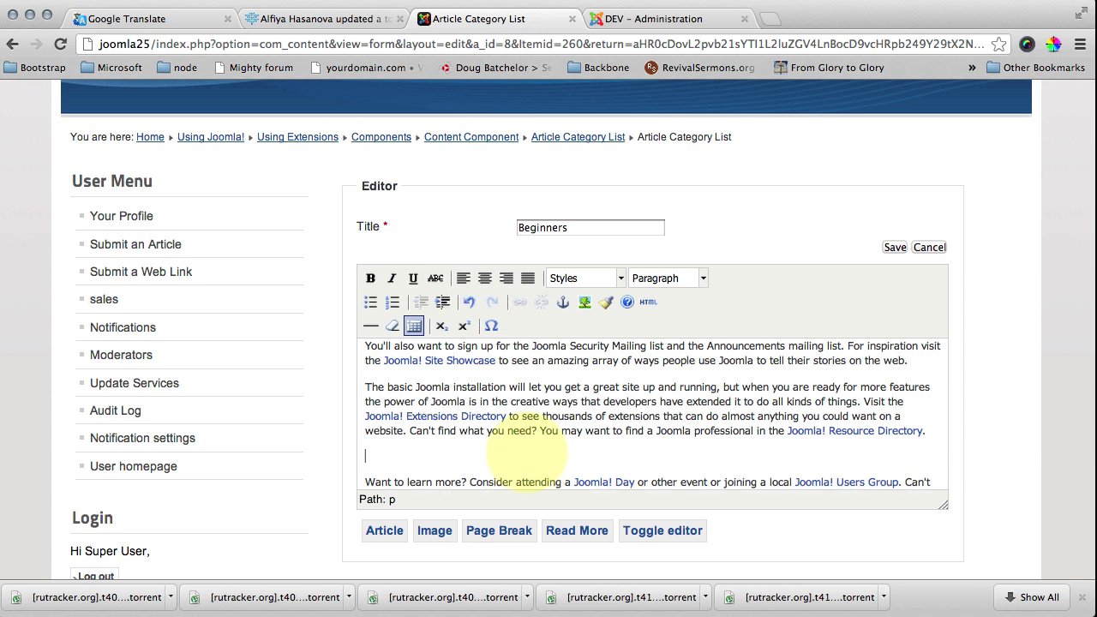
pyautogui.press('Up')
pyautogui.write('{cobalt-discussion}')
pyautogui.click(894, 247)
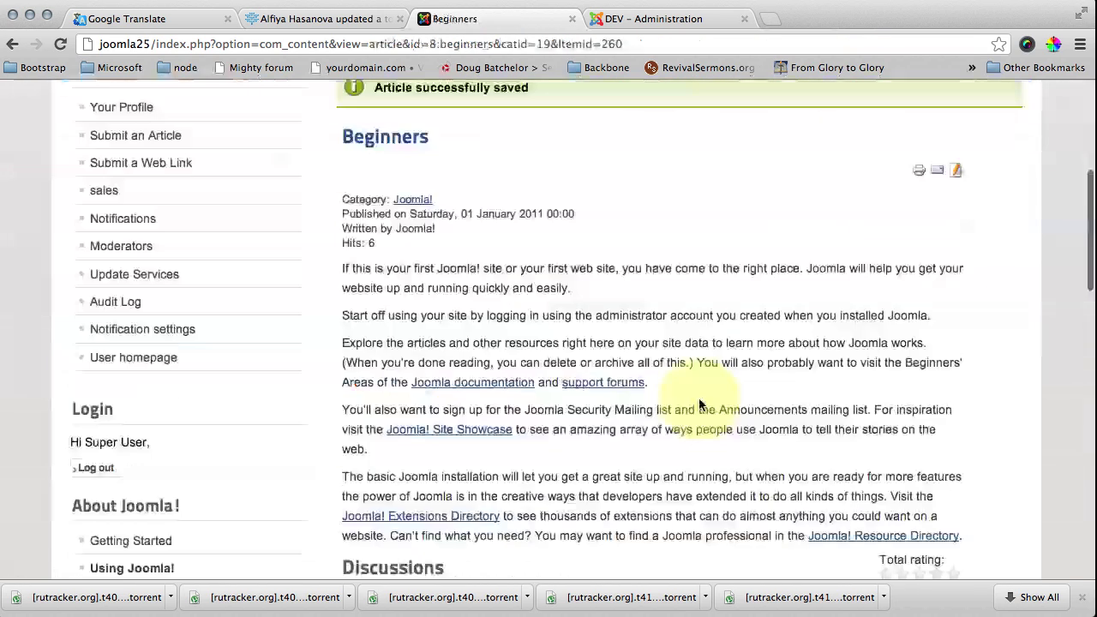
# Start a new discussion from the Discussions block of the Beginners article with the category Subcategory 1.1.
pyautogui.scroll(-4, 698, 397)
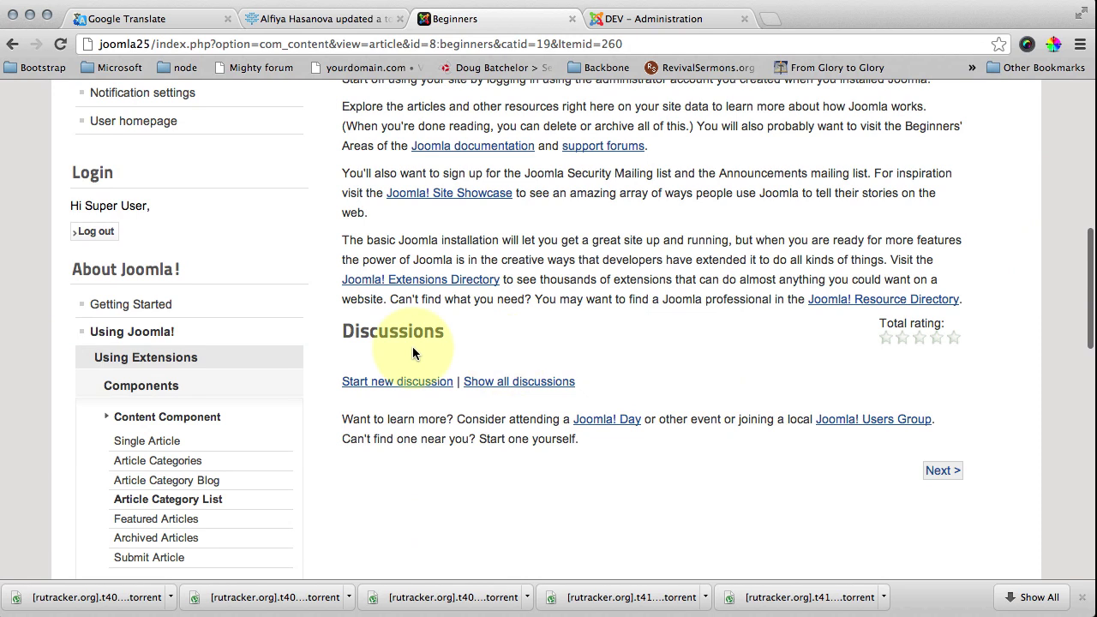
pyautogui.tripleClick(533, 383)
pyautogui.click(383, 381)
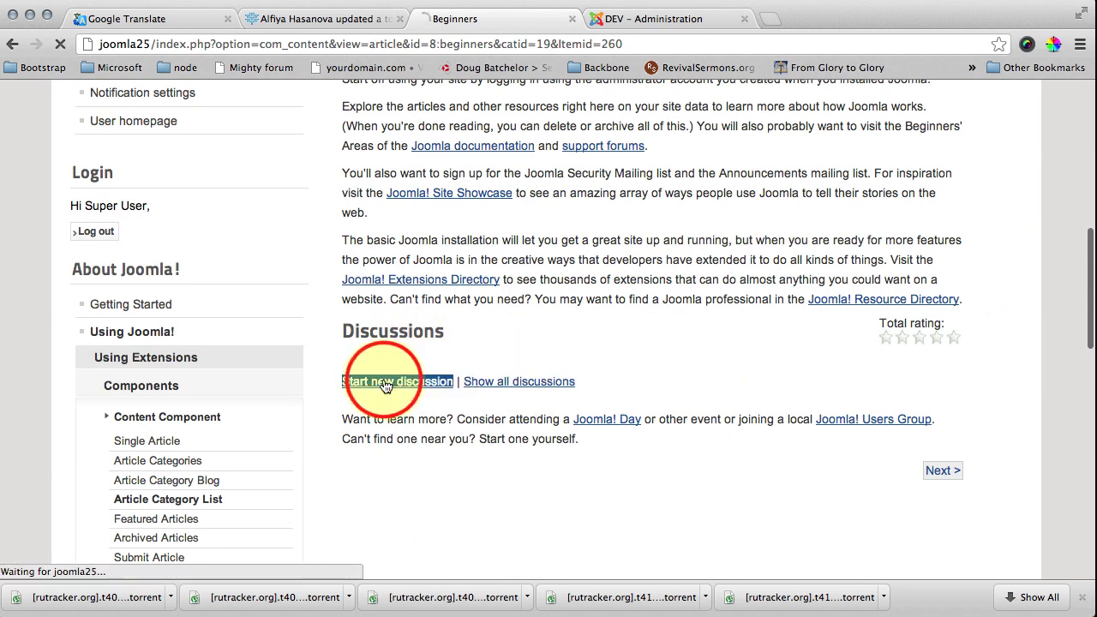
pyautogui.scroll(-5, 383, 380)
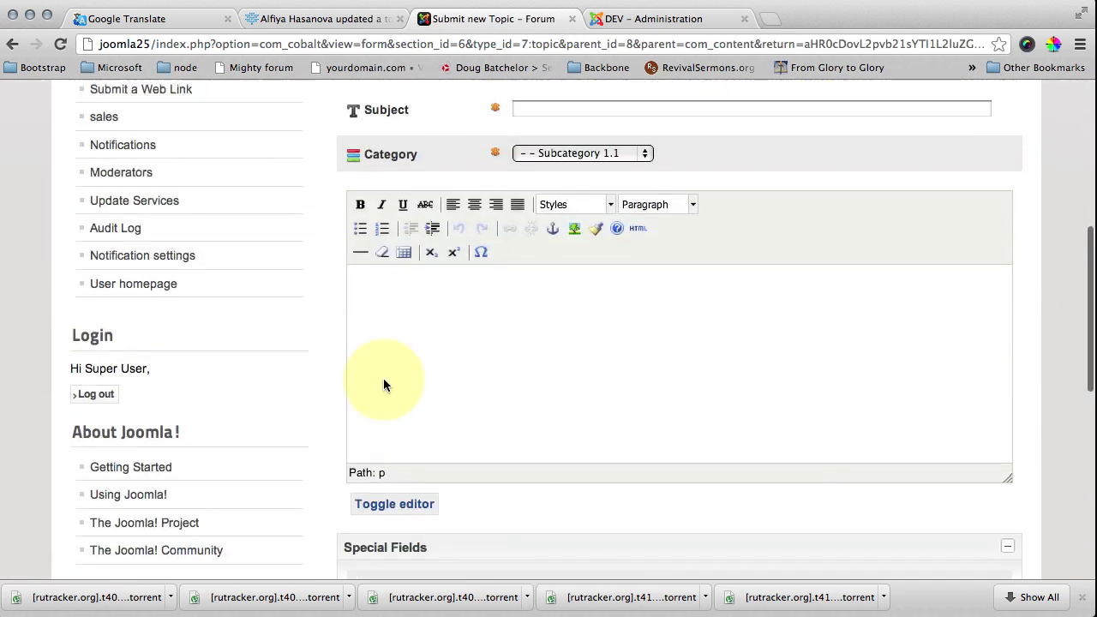
pyautogui.scroll(1, 383, 380)
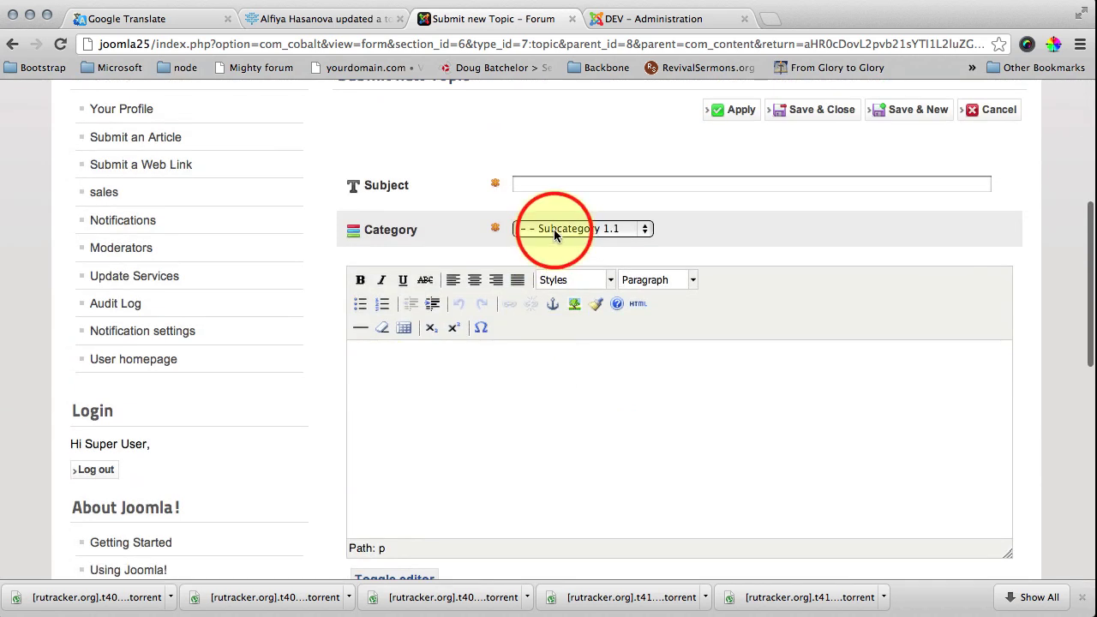
pyautogui.click(555, 230)
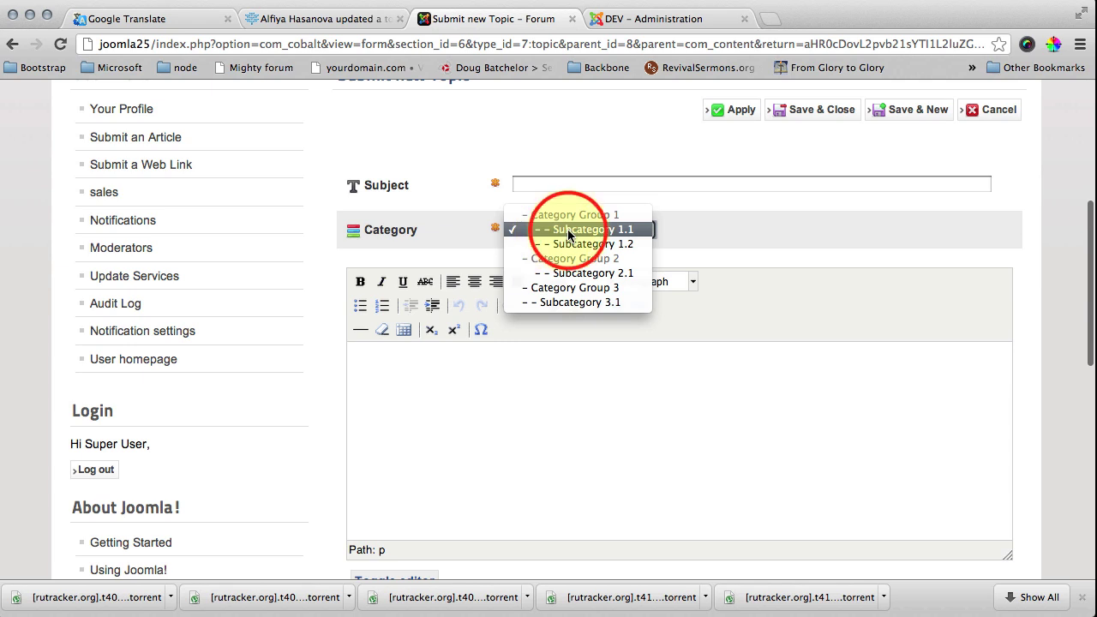
pyautogui.click(568, 231)
# Fill in the topic with the subject "Test discussion" and the text "Text something", and save and close it.
pyautogui.click(539, 185)
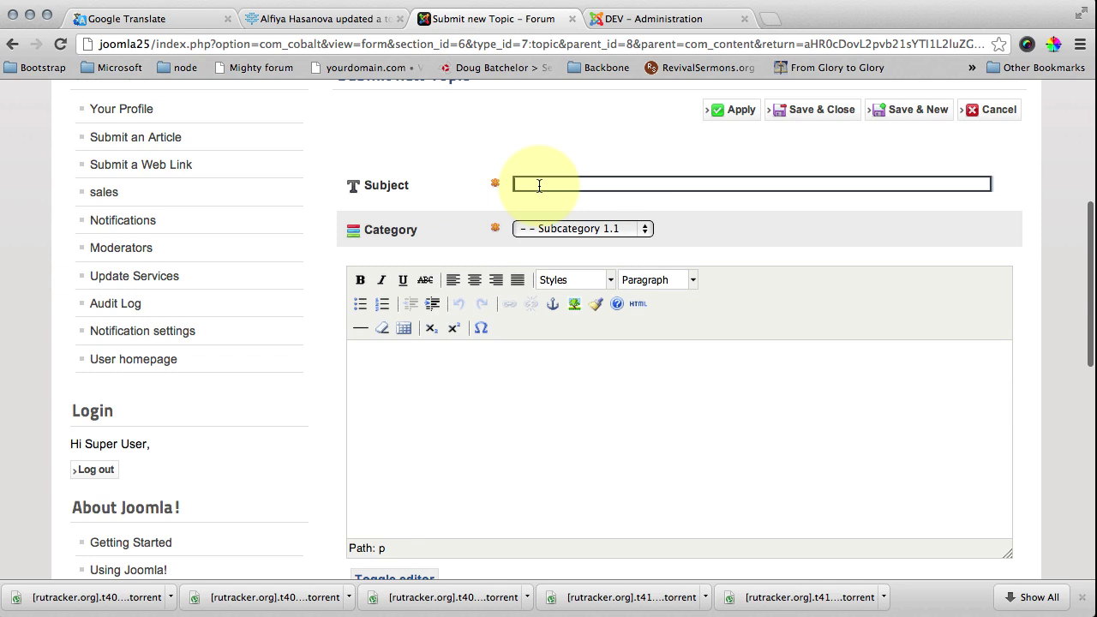
pyautogui.write('Test discussion')
pyautogui.rightClick(538, 179)
pyautogui.click(491, 384)
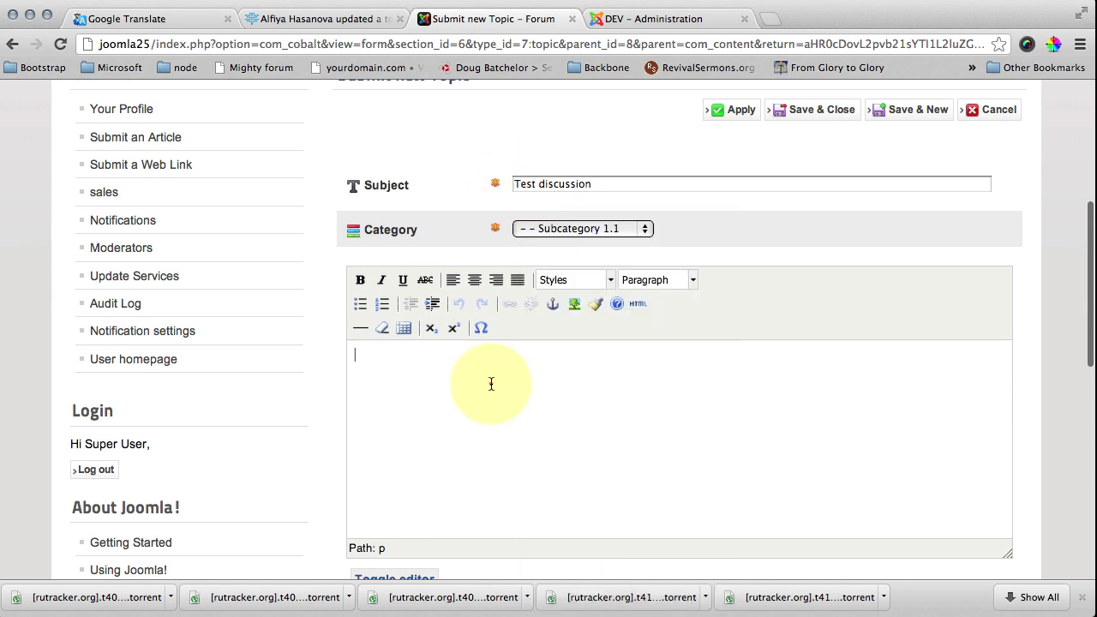
pyautogui.write('Text something')
pyautogui.scroll(-5, 673, 399)
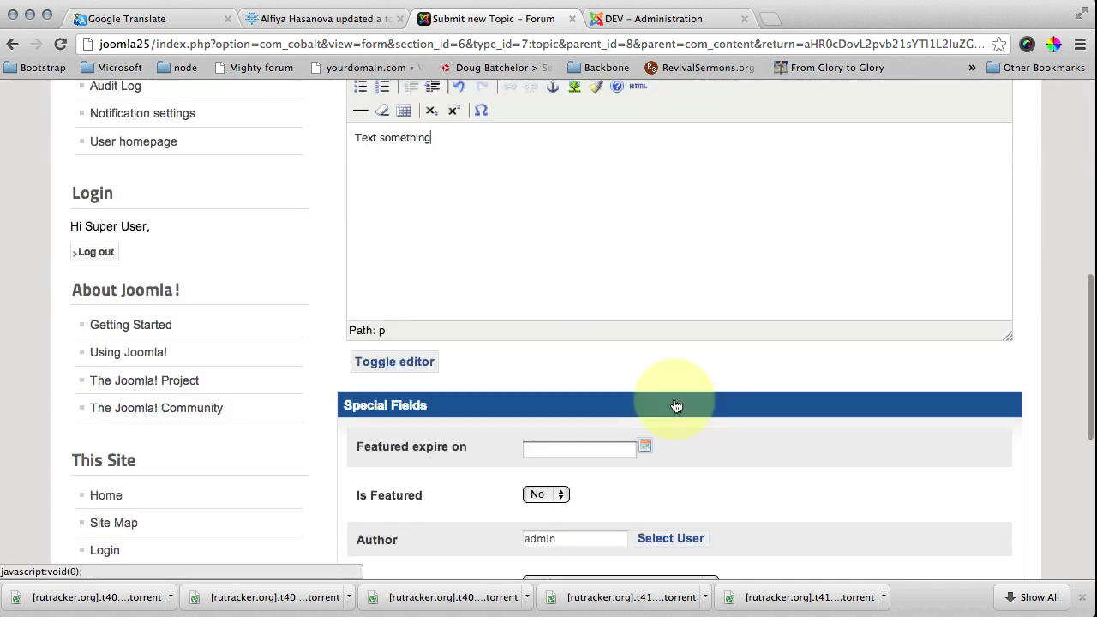
pyautogui.scroll(5, 675, 406)
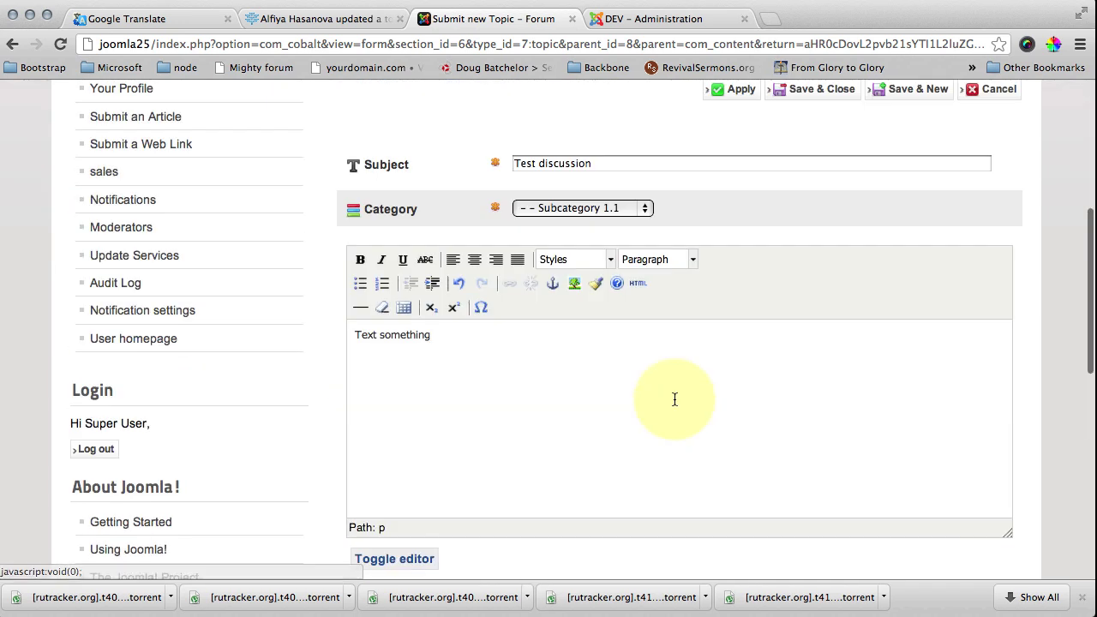
pyautogui.click(818, 97)
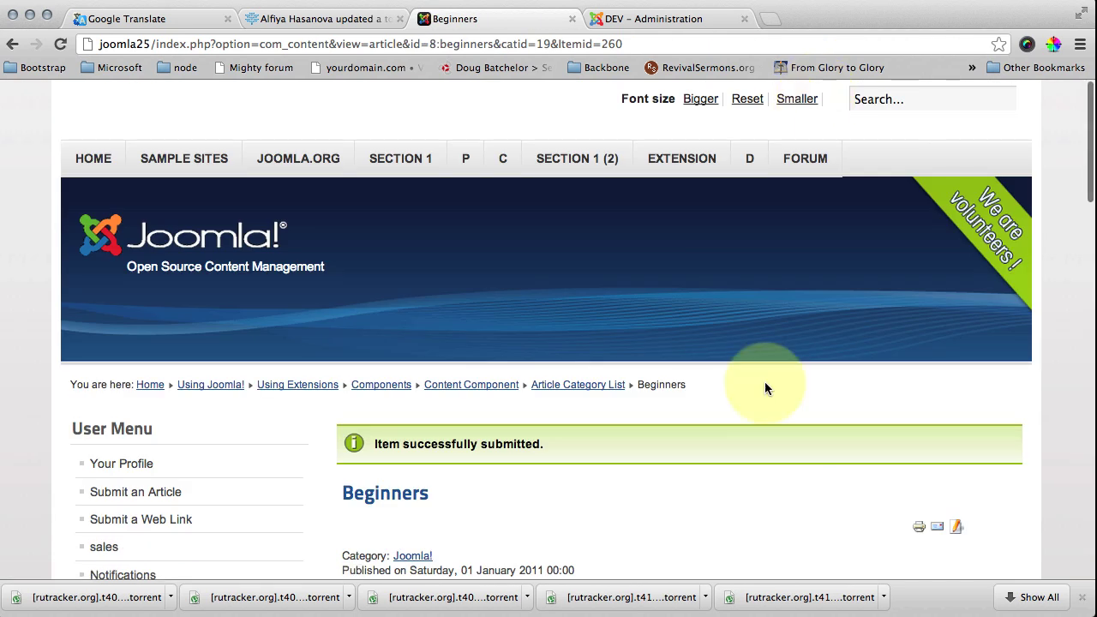
# Check the Discussions block under the Beginners article and examine the topic list of Subcategory 1.1 in the Forum.
pyautogui.scroll(-10, 765, 388)
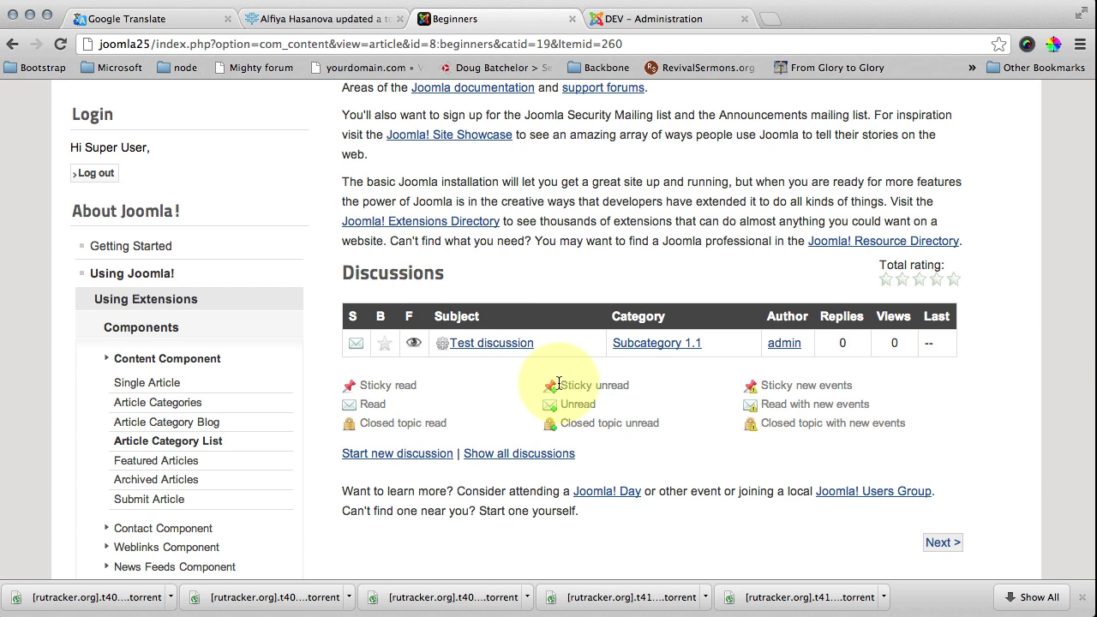
pyautogui.scroll(10, 558, 383)
pyautogui.click(803, 163)
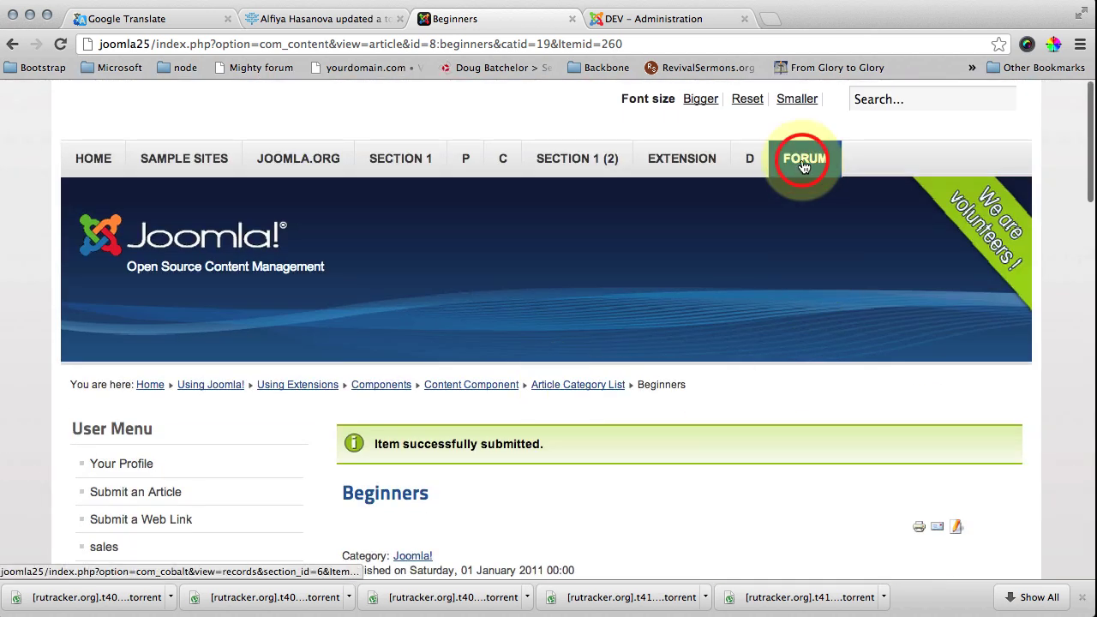
pyautogui.scroll(-3, 766, 243)
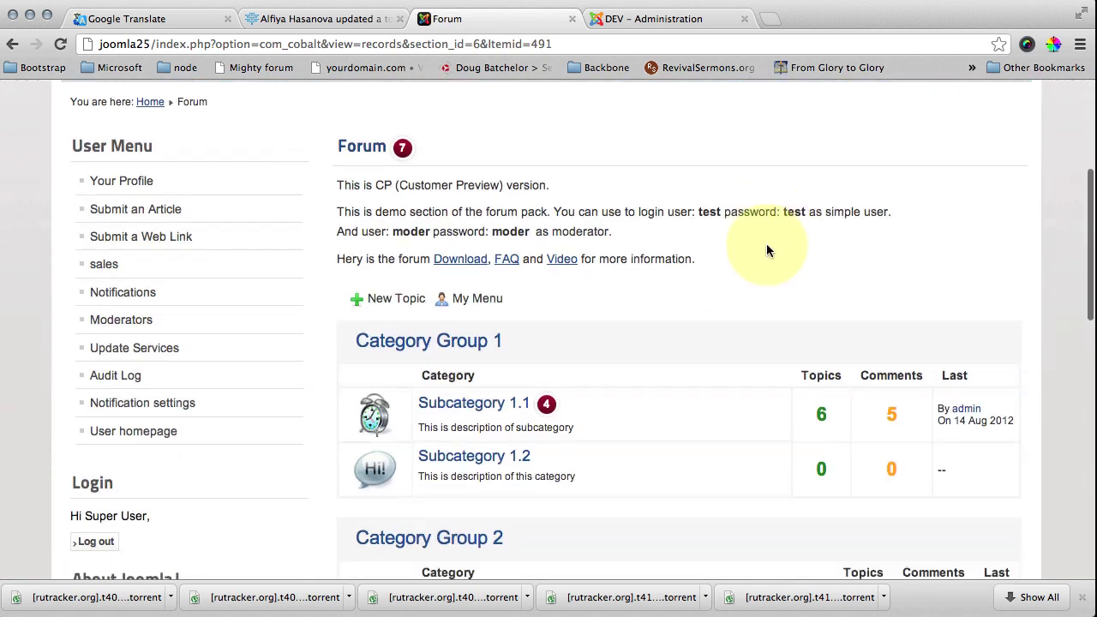
pyautogui.scroll(-3, 766, 243)
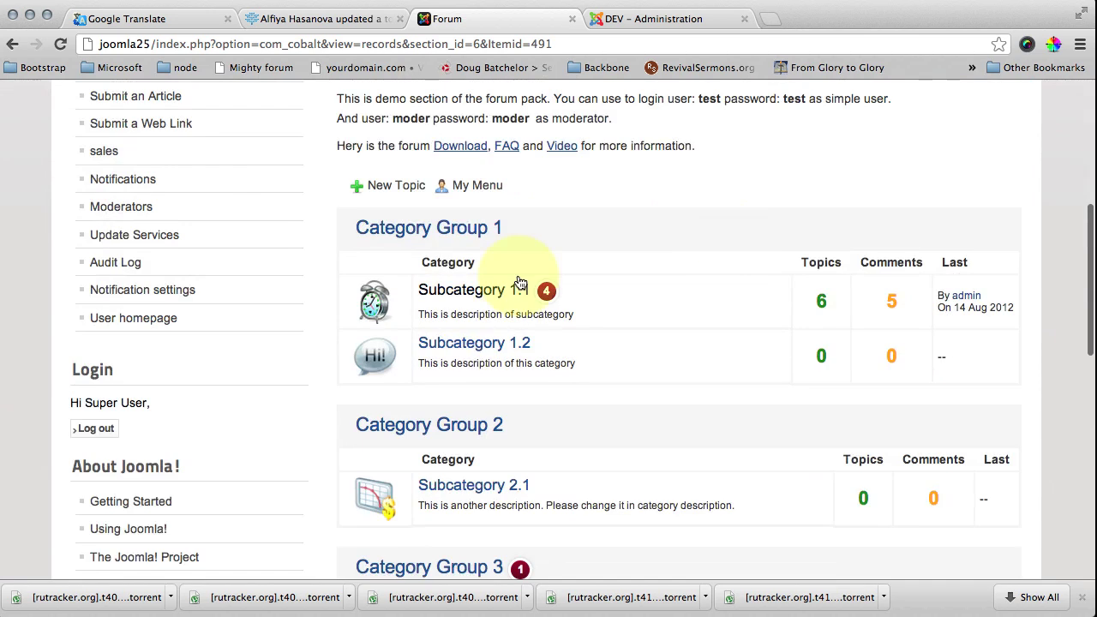
pyautogui.click(461, 292)
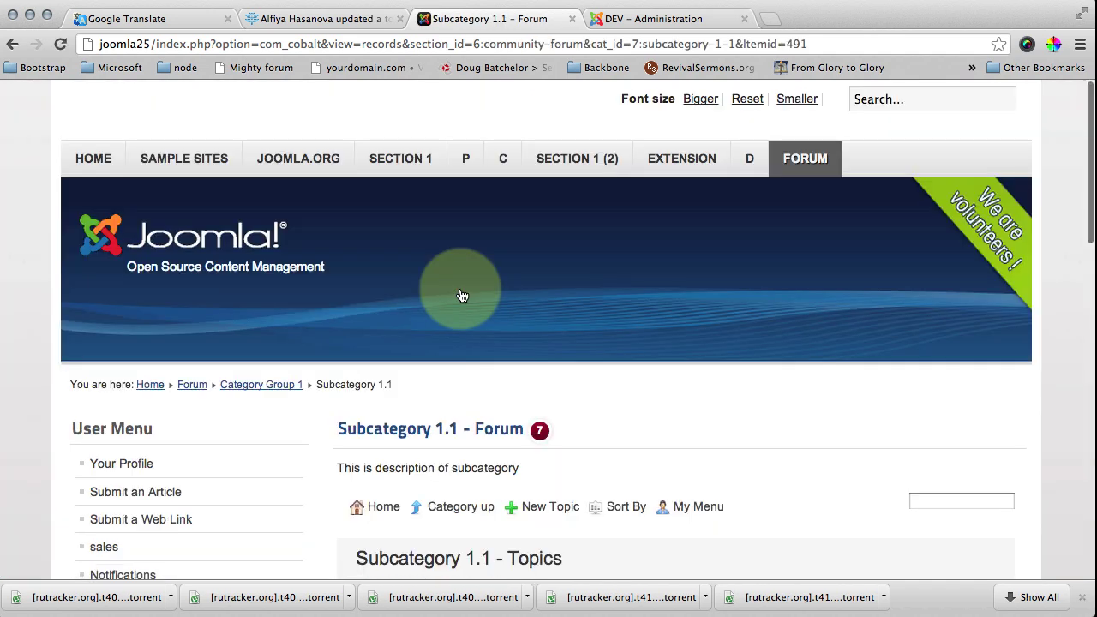
pyautogui.scroll(-5, 675, 457)
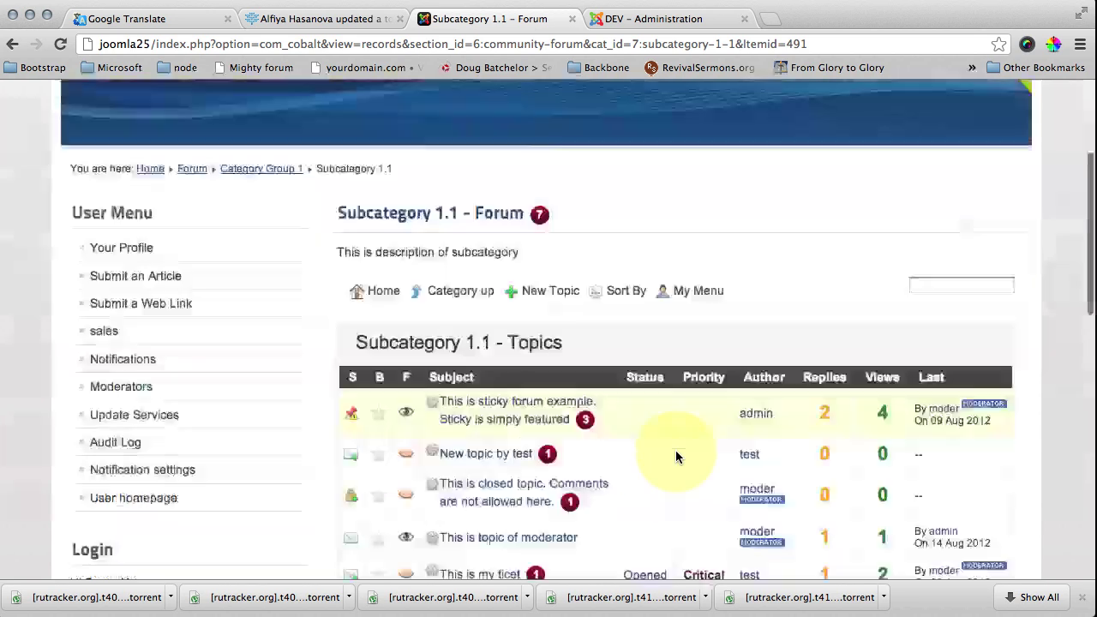
pyautogui.scroll(-5, 675, 456)
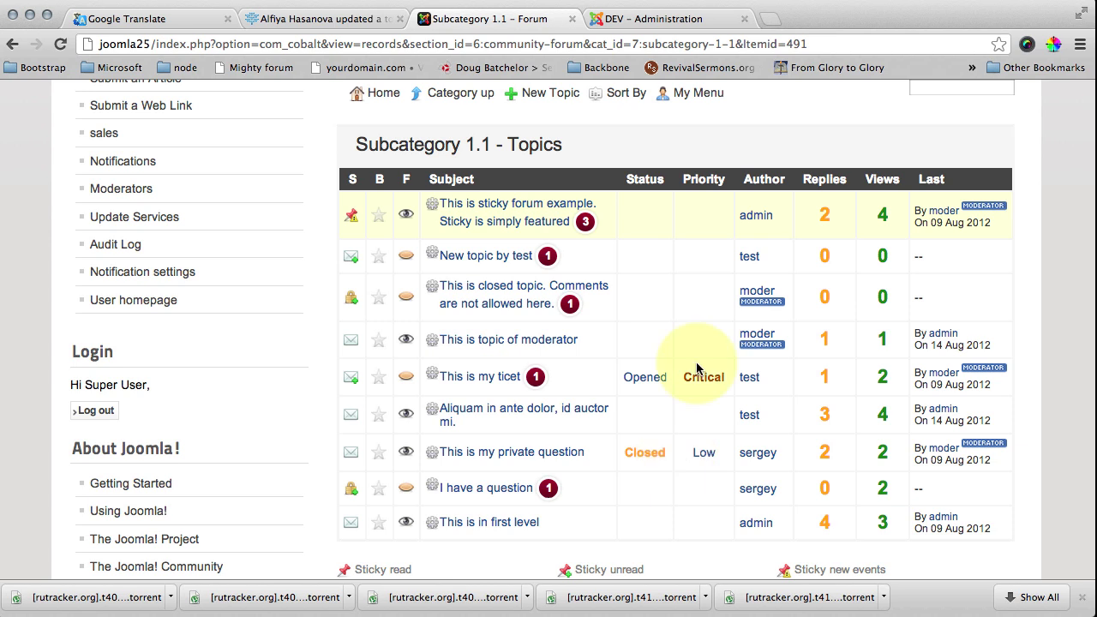
# Switch to the Joomla administration, close the plug-in settings and open the Cobalt 7 section Forum for editing.
pyautogui.click(677, 18)
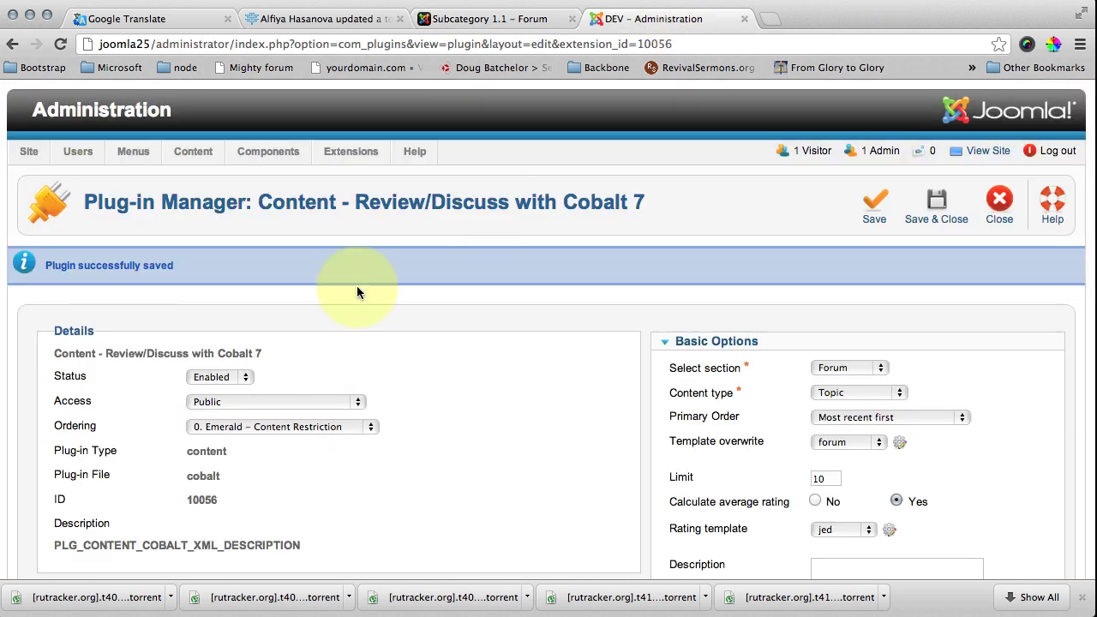
pyautogui.click(994, 207)
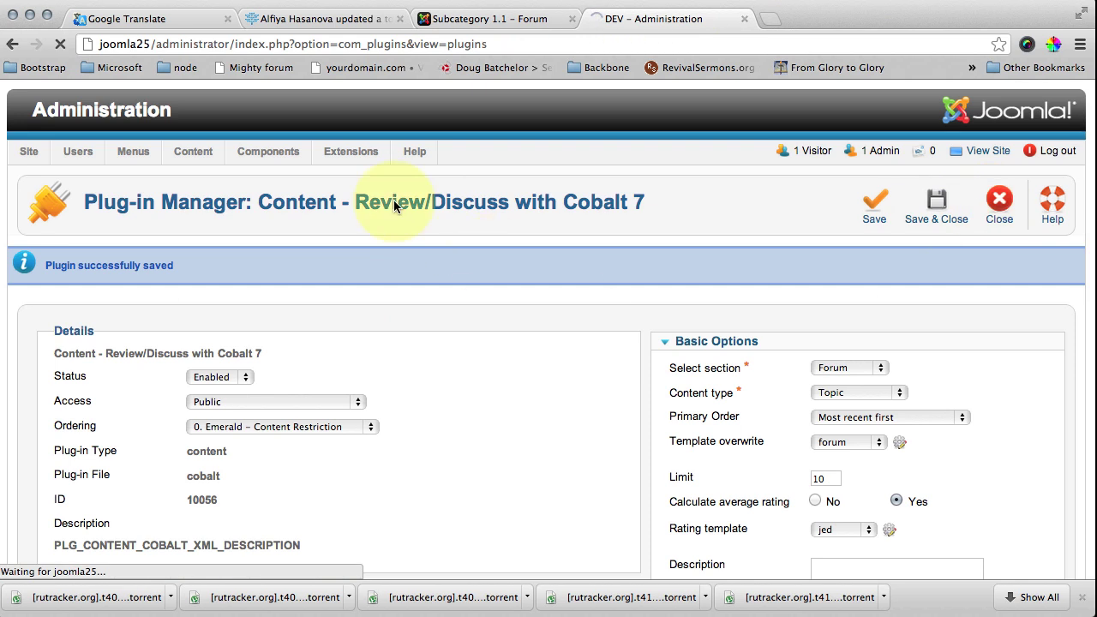
pyautogui.moveTo(268, 150)
pyautogui.moveTo(341, 377)
pyautogui.moveTo(343, 396)
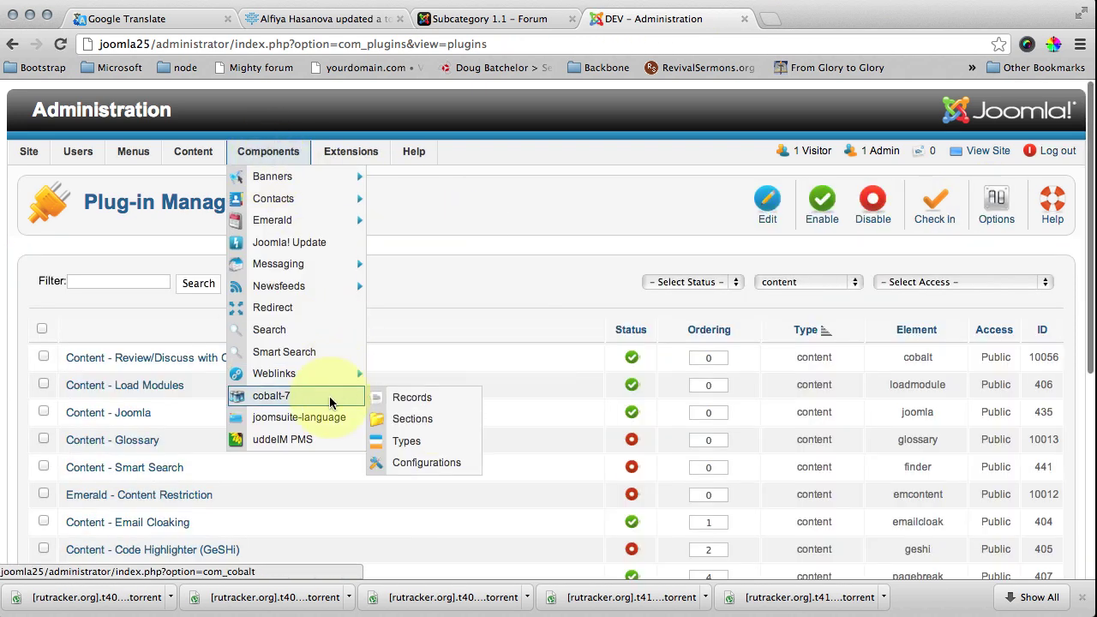
pyautogui.click(404, 418)
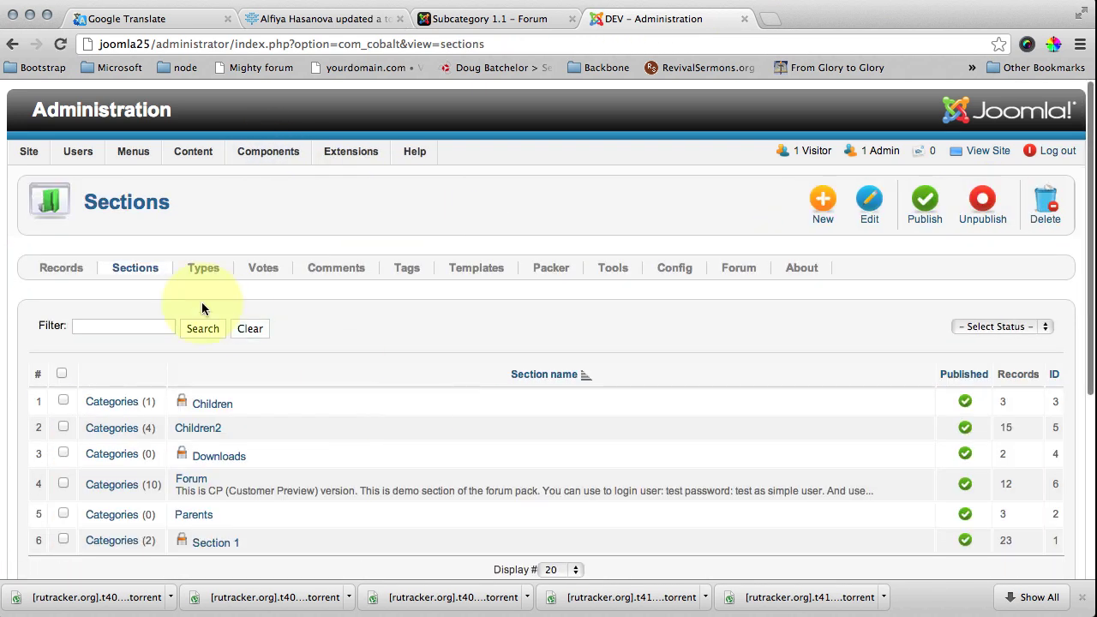
pyautogui.click(197, 477)
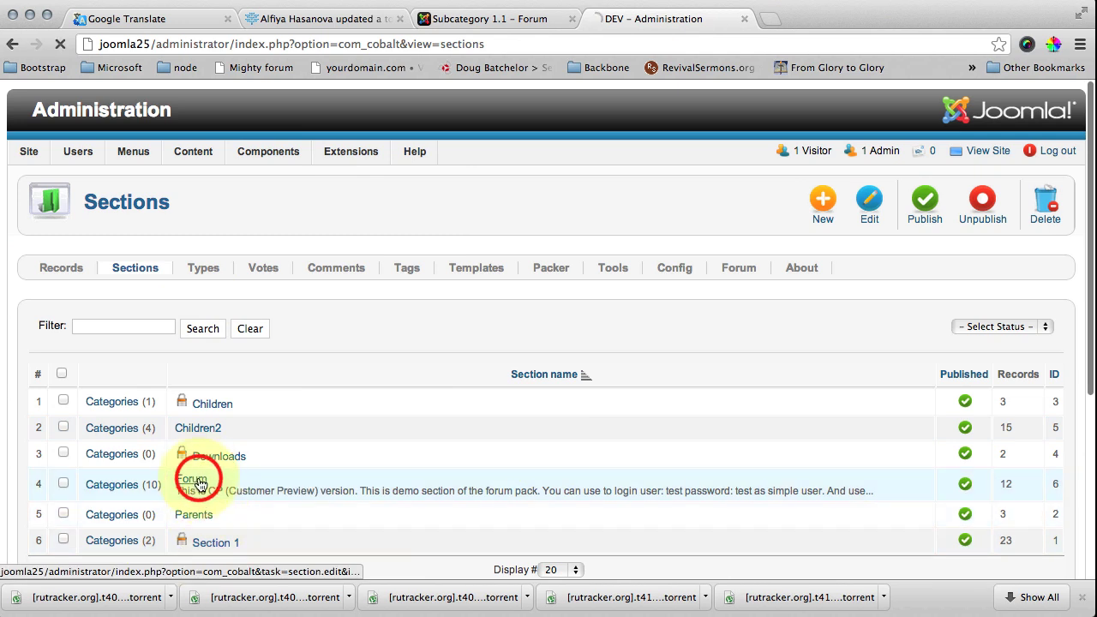
# Set Who can see children to Public in the Forum section's general parameters and save the section, keeping it open.
pyautogui.scroll(-5, 783, 371)
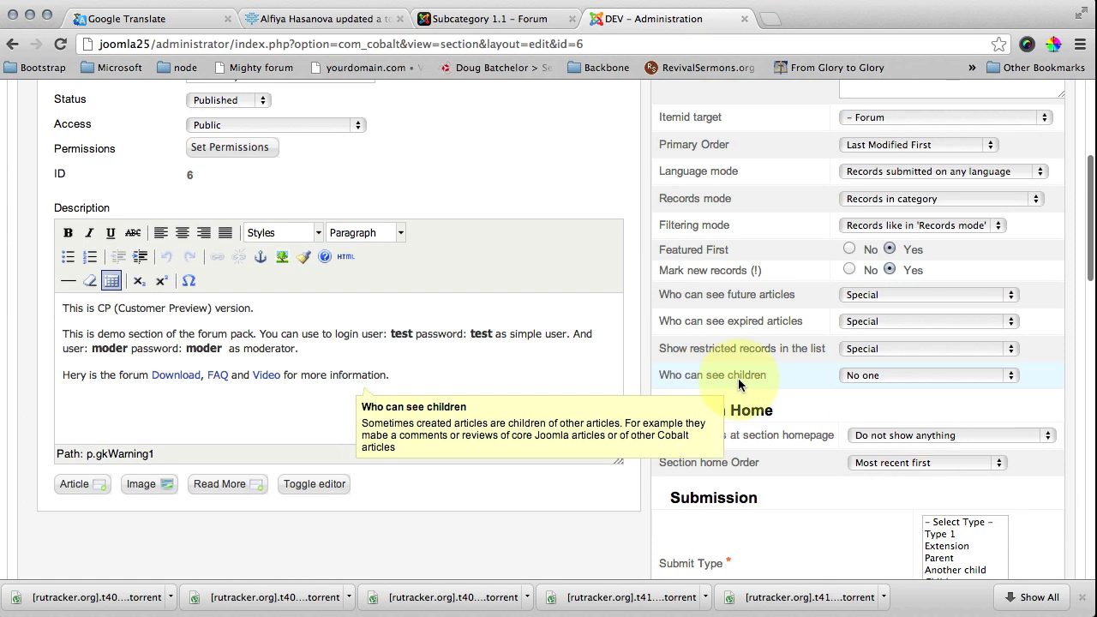
pyautogui.click(918, 381)
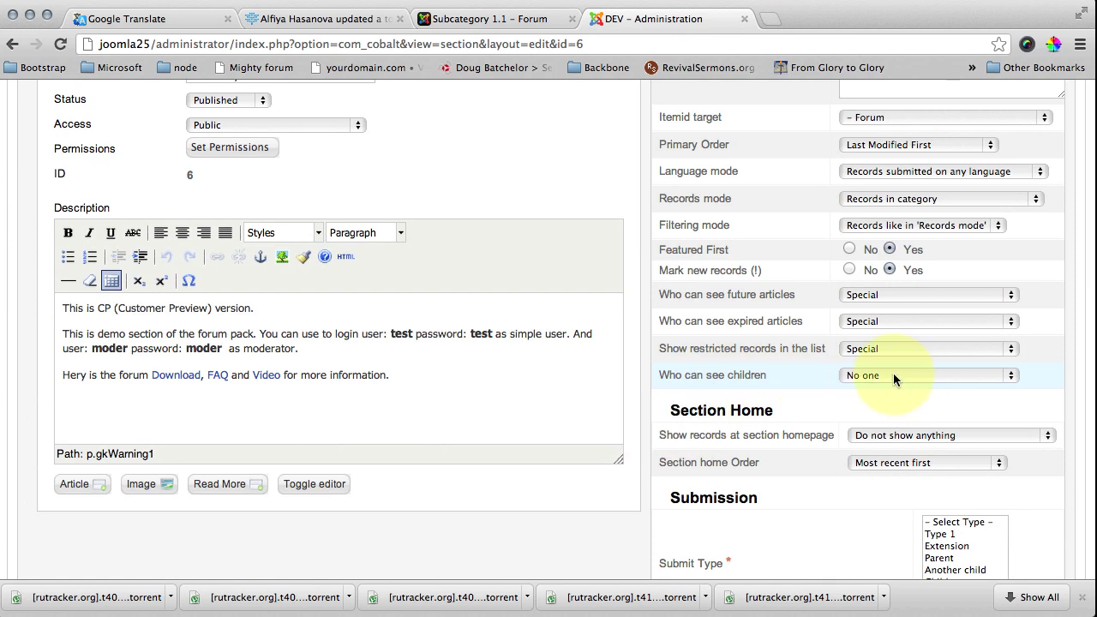
pyautogui.click(893, 374)
pyautogui.click(887, 403)
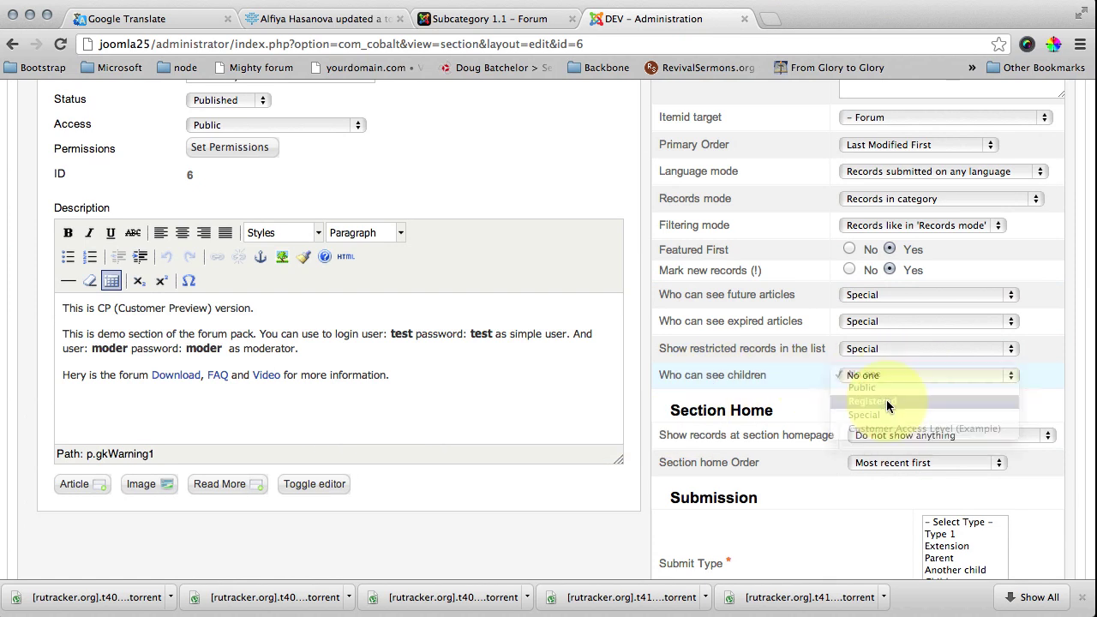
pyautogui.click(880, 377)
pyautogui.click(874, 360)
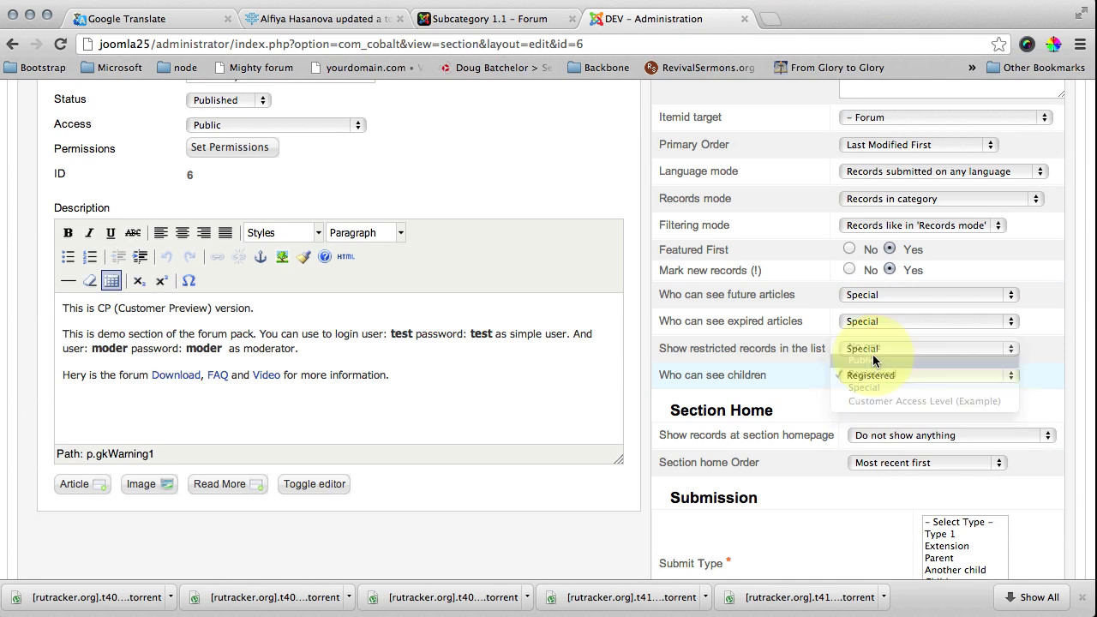
pyautogui.scroll(5, 791, 375)
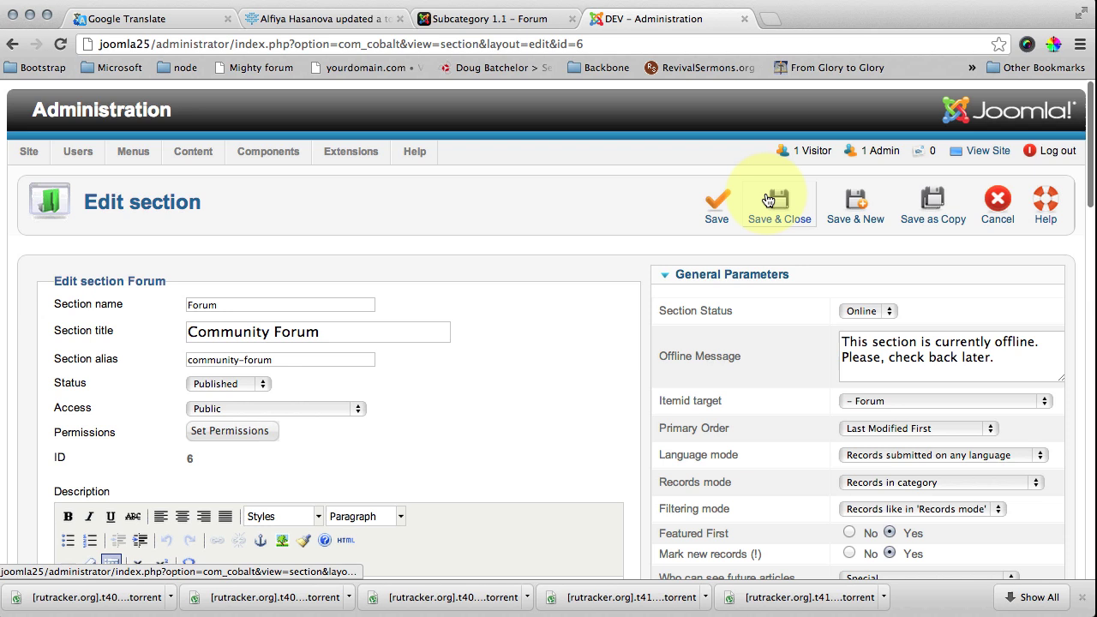
pyautogui.click(718, 210)
pyautogui.scroll(-6, 750, 306)
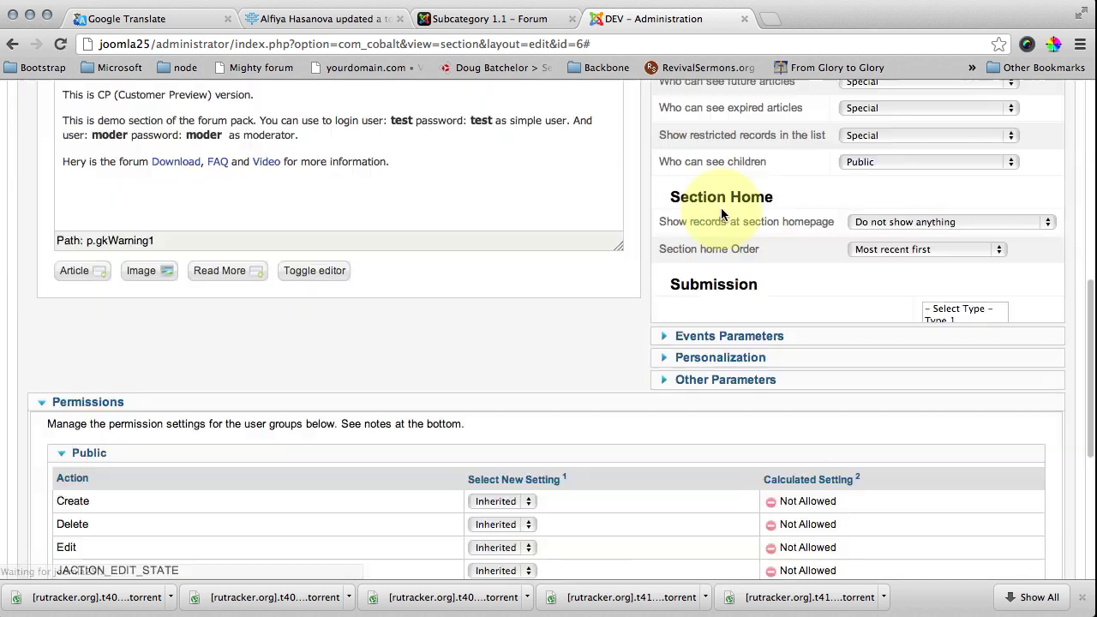
pyautogui.scroll(2, 754, 304)
pyautogui.scroll(-3, 753, 303)
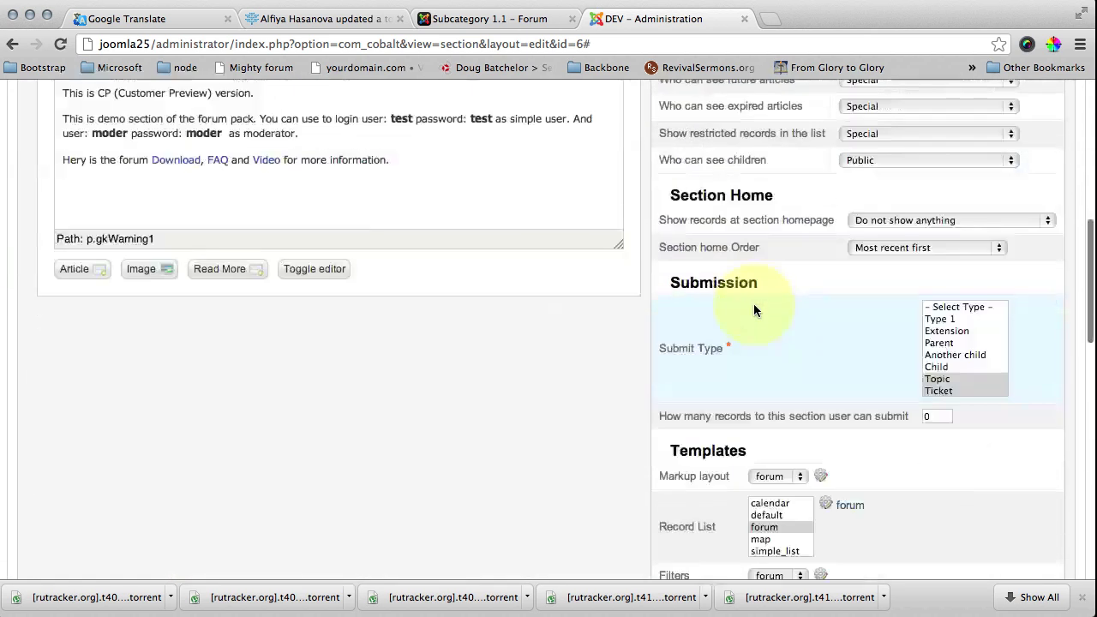
# Switch to the public site, reload the Subcategory 1.1 topic list and examine it for the article discussions.
pyautogui.click(495, 18)
pyautogui.click(515, 48)
pyautogui.press('Return')
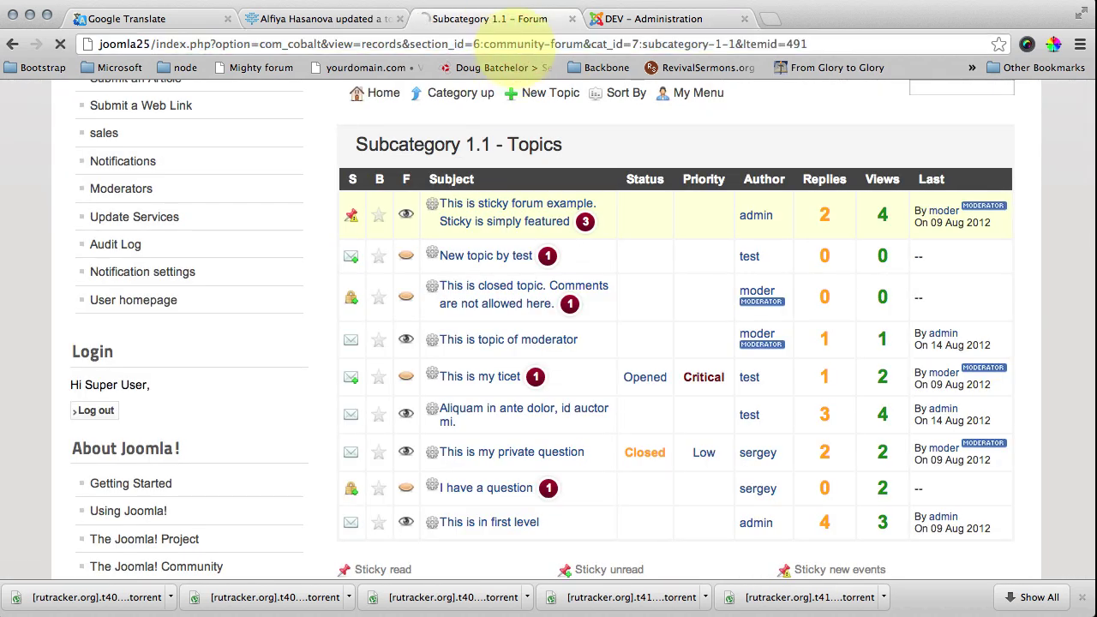
pyautogui.scroll(-6, 586, 340)
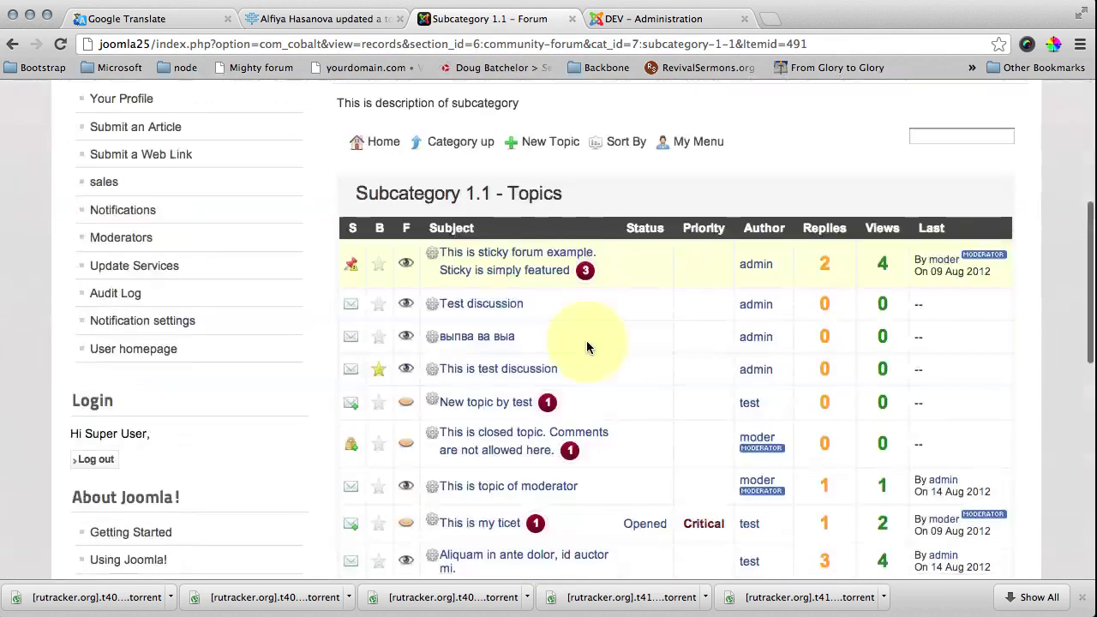
pyautogui.tripleClick(488, 173)
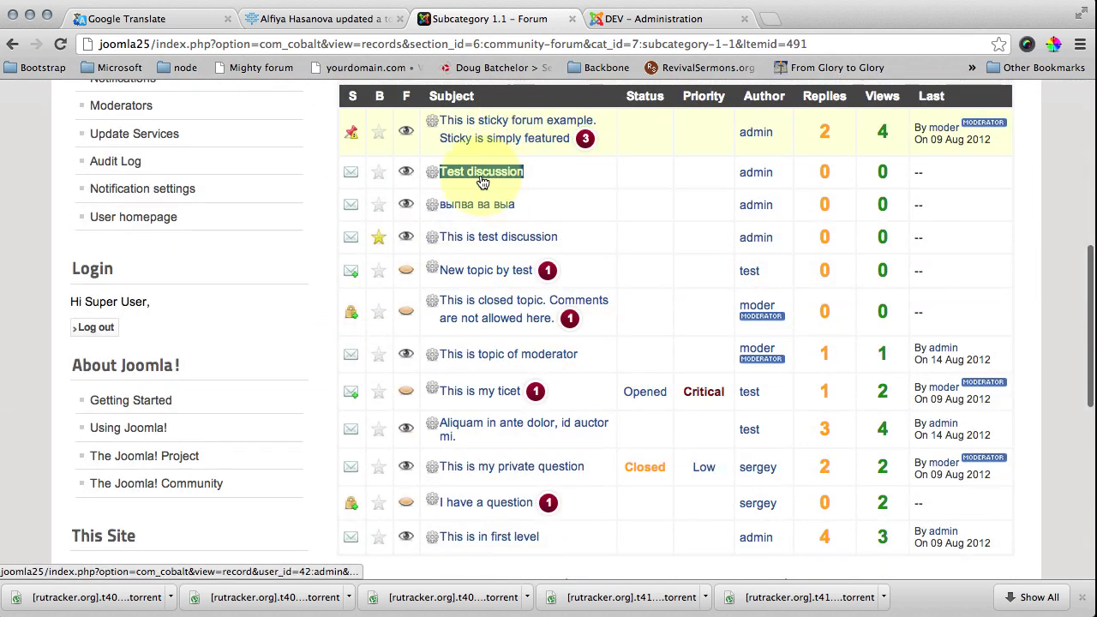
pyautogui.tripleClick(478, 238)
pyautogui.click(586, 248)
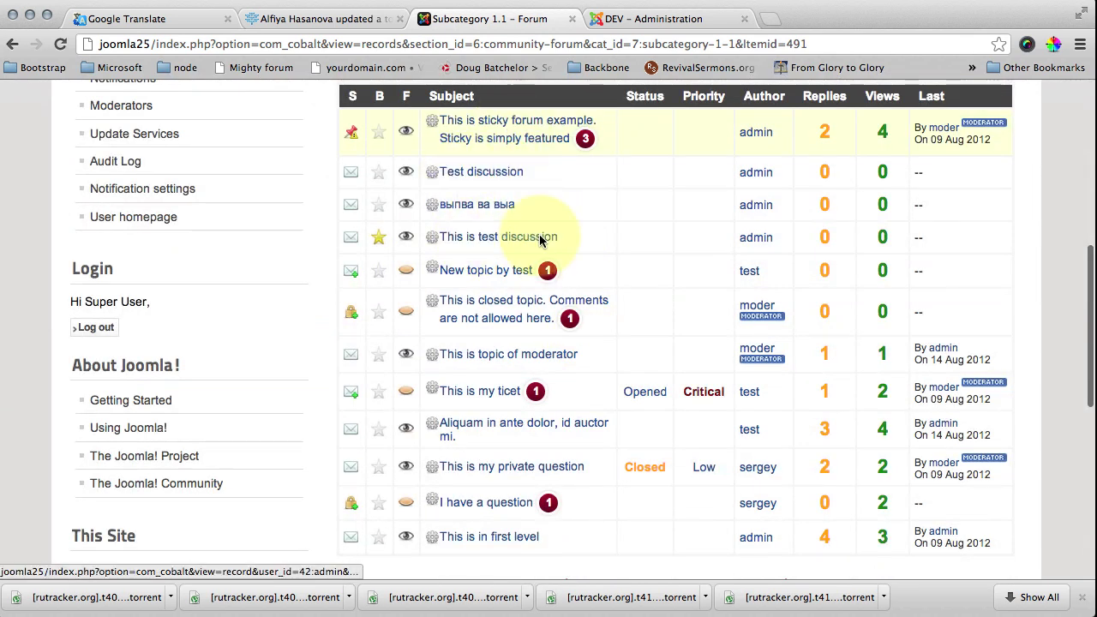